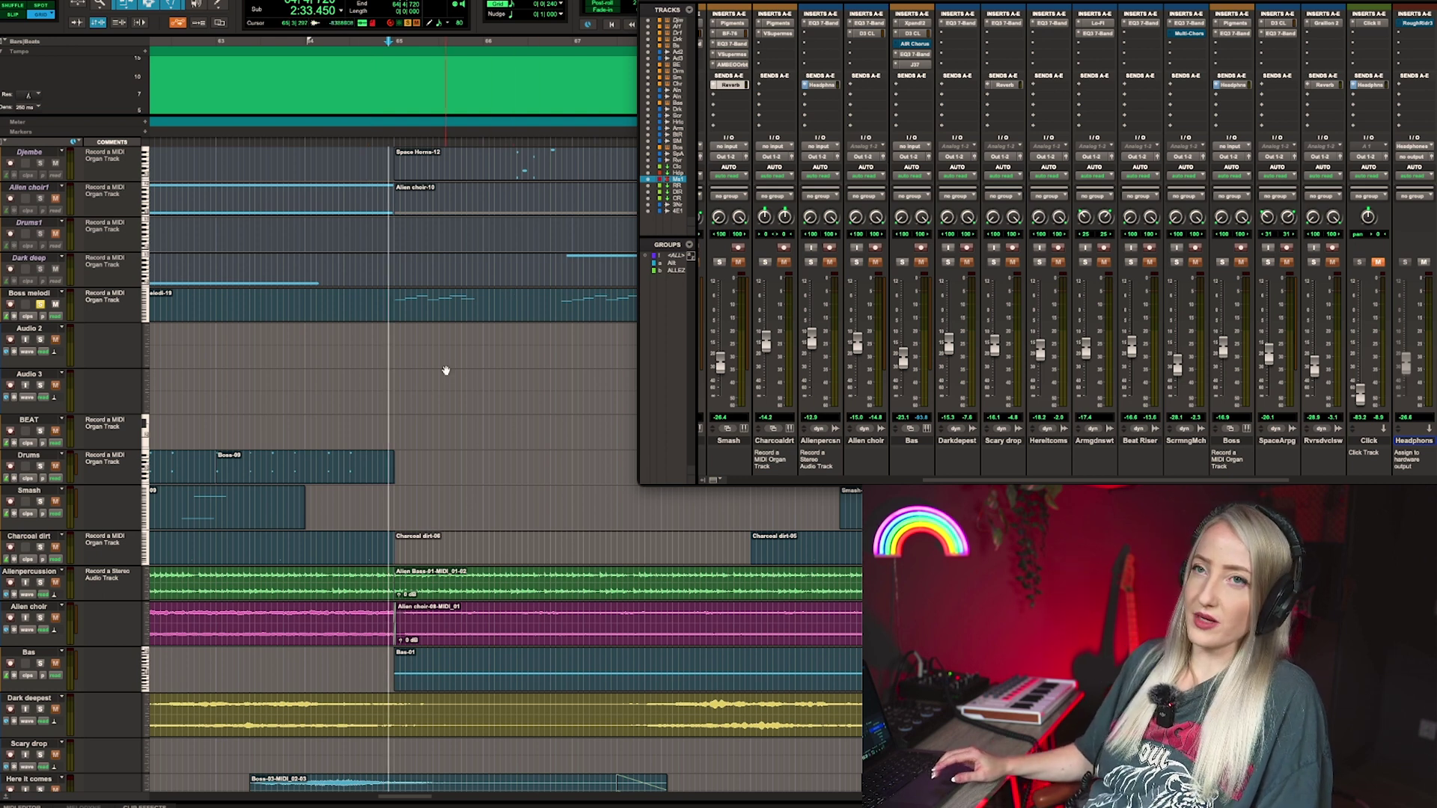
# - Play the song from about bar 65 with the Boss melodi track soloed, following playback through its MIDI clips
pyautogui.press('space')
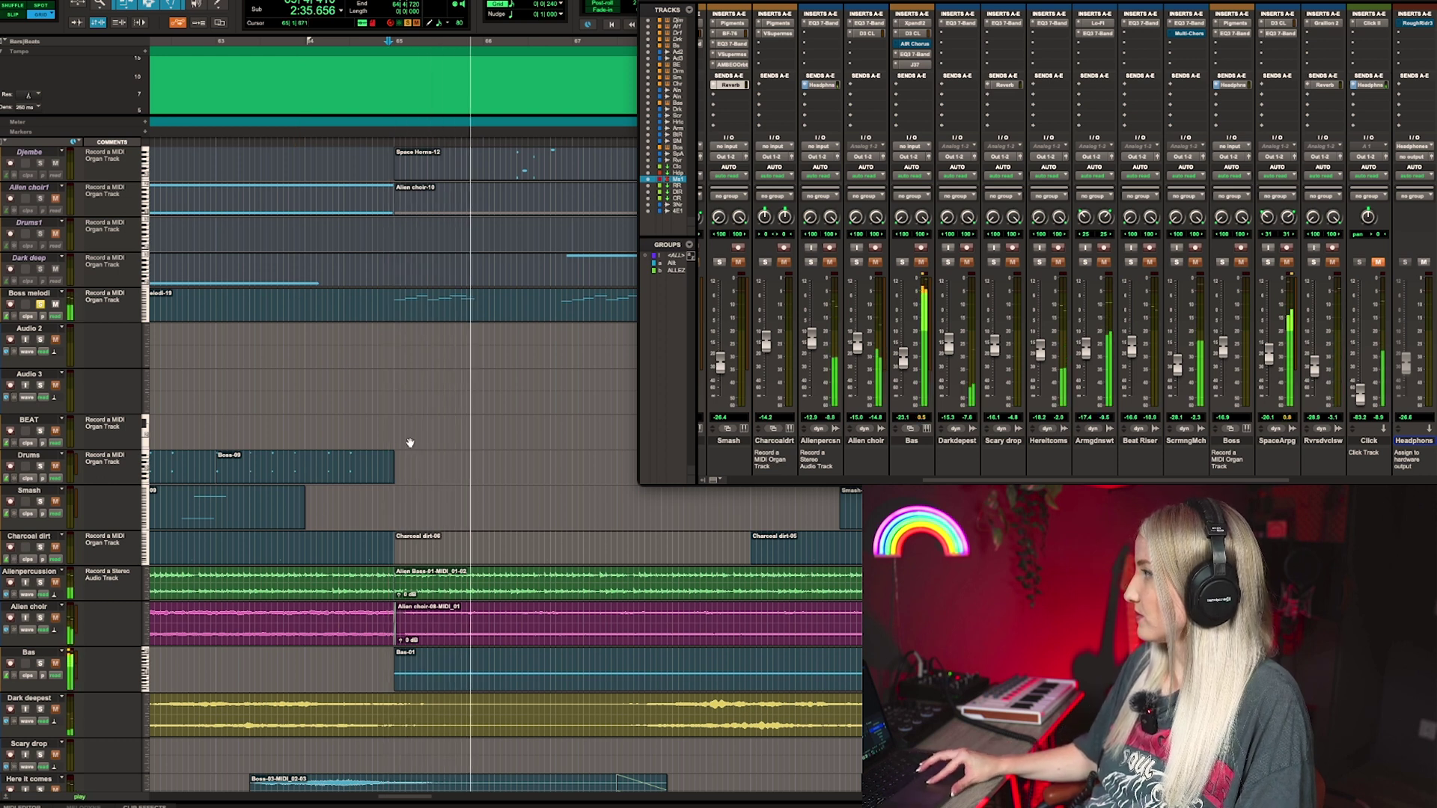
pyautogui.scroll(-3, 410, 443)
pyautogui.hscroll(2, 410, 443)
pyautogui.hscroll(1, 410, 443)
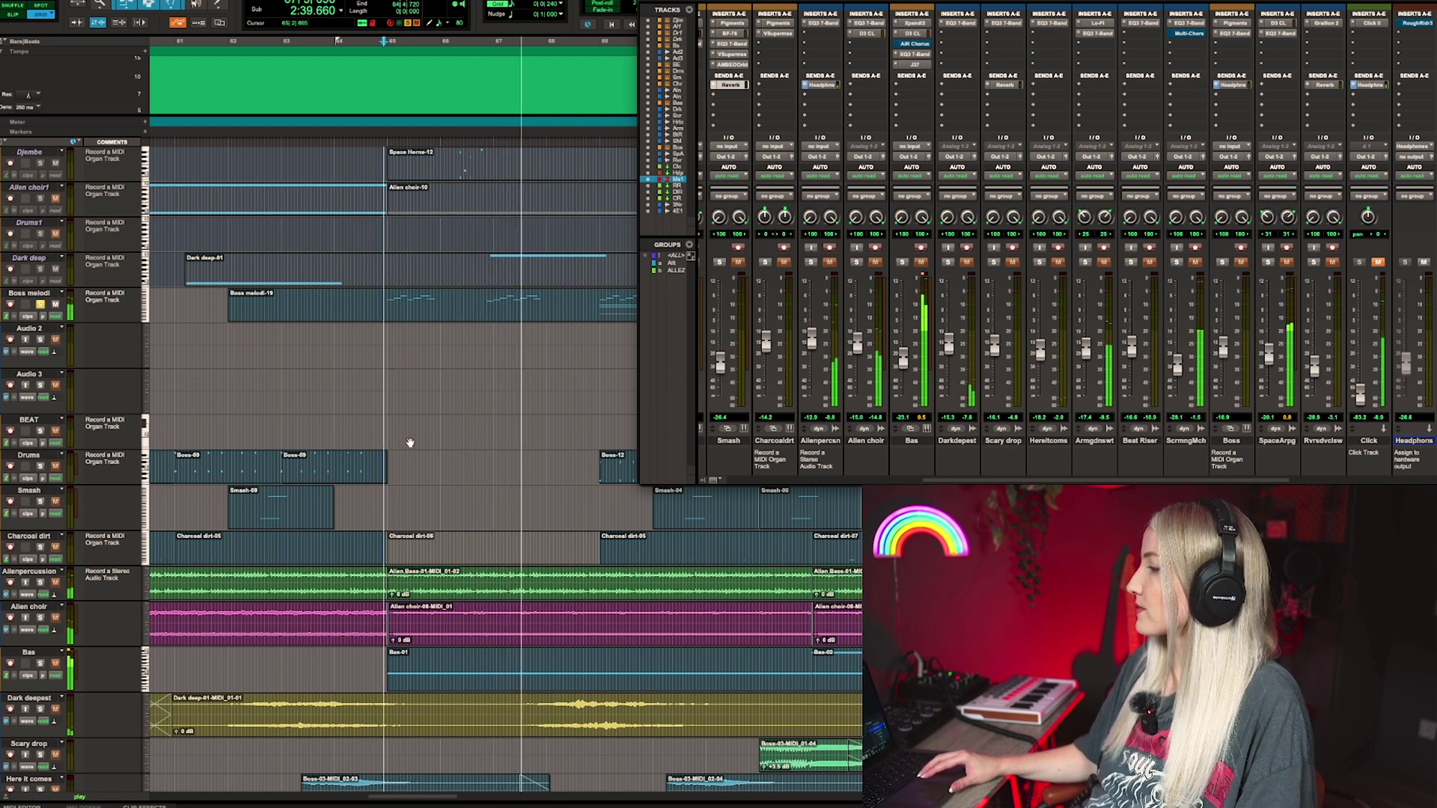
pyautogui.hscroll(3, 472, 458)
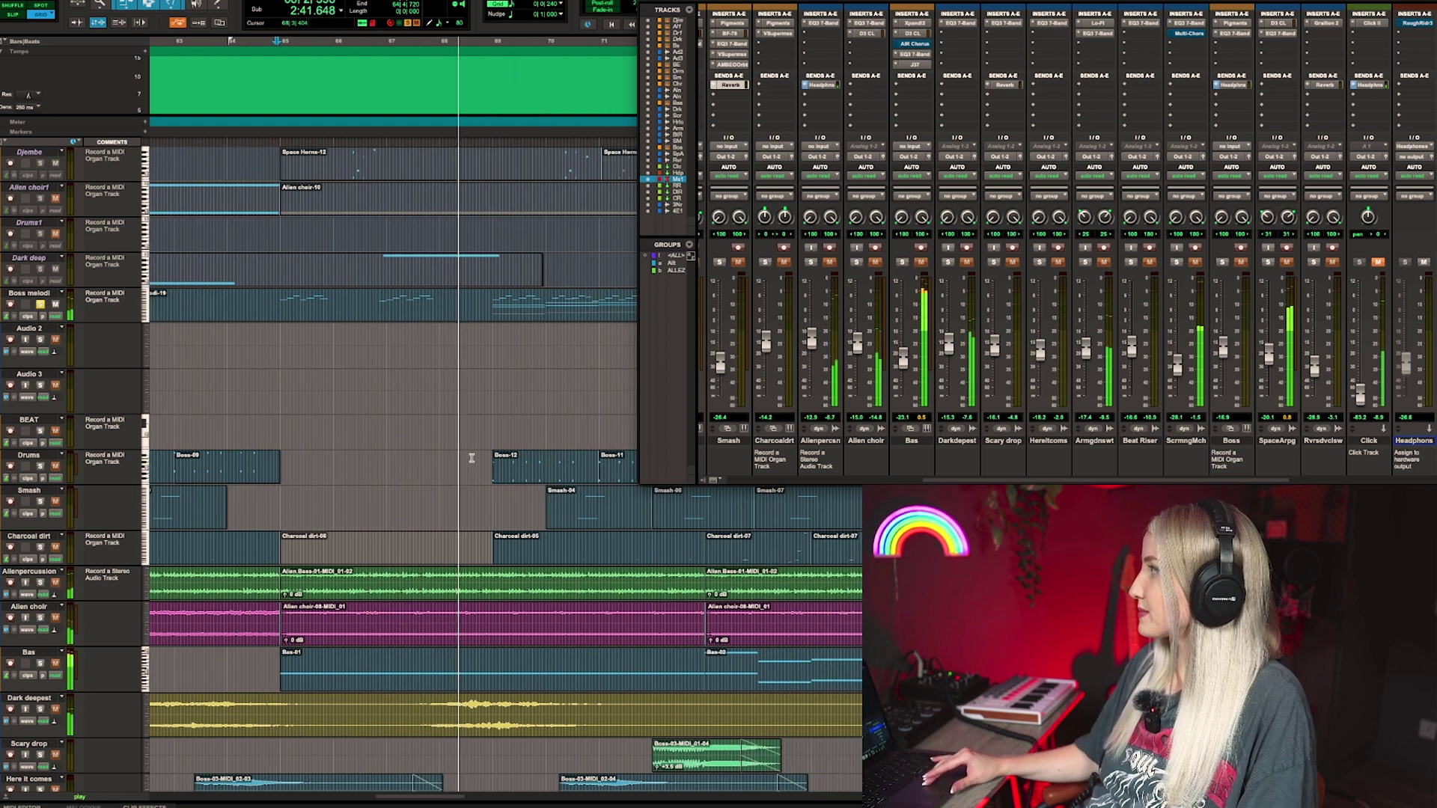
pyautogui.hscroll(1, 471, 458)
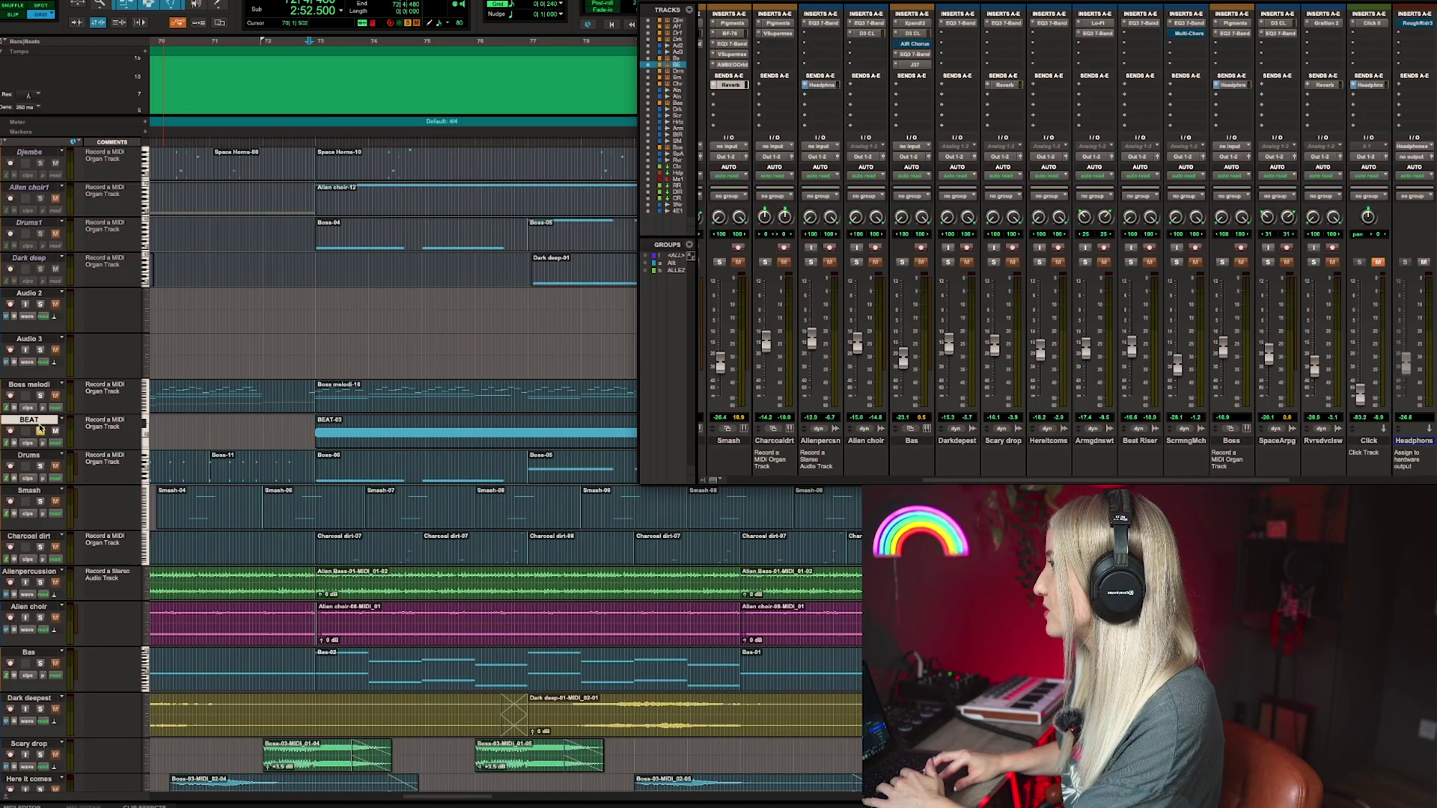
# - Play the soloed BEAT track from just before its first clip, relocating playback ahead of bar 77 and back to bar 73
pyautogui.press('space')
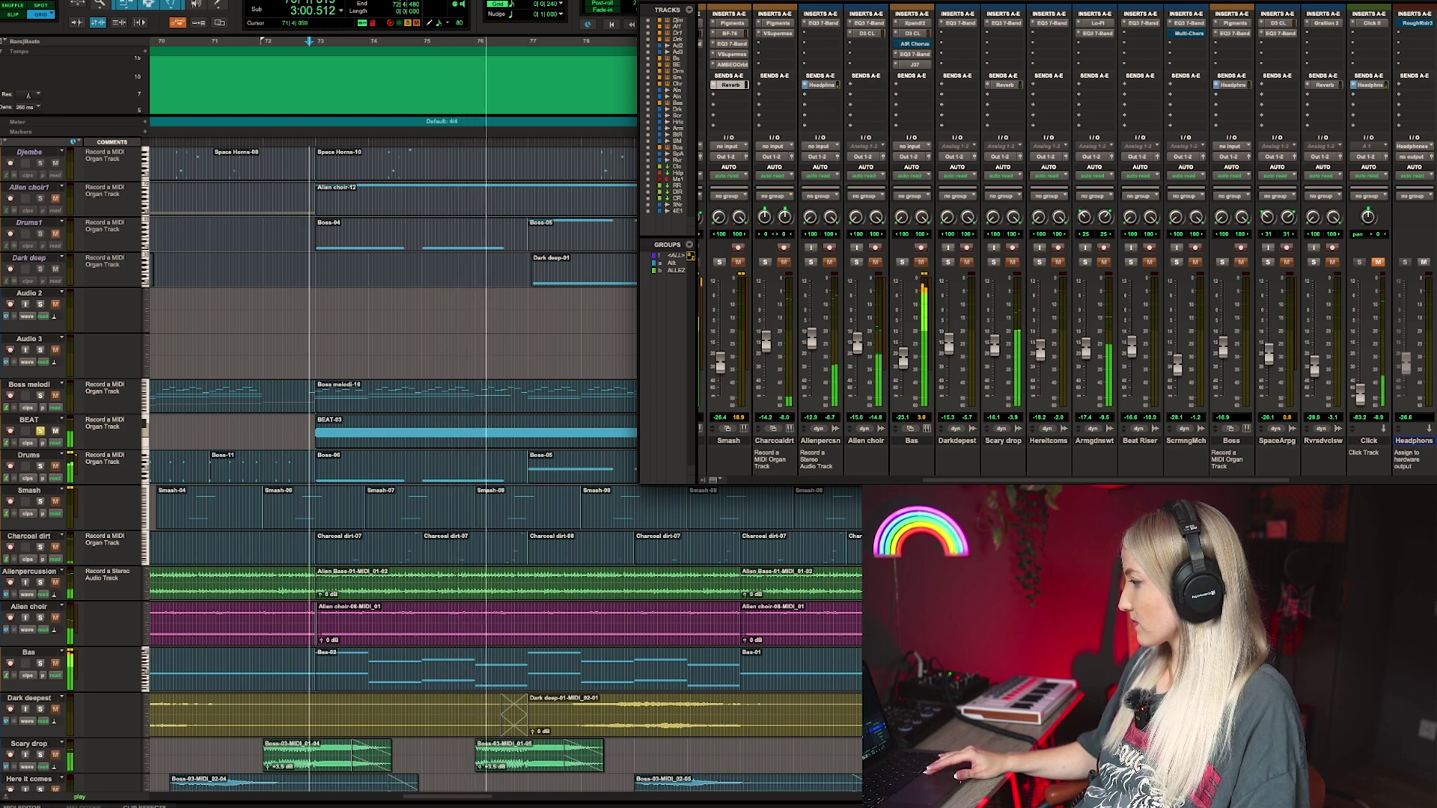
pyautogui.click(508, 340)
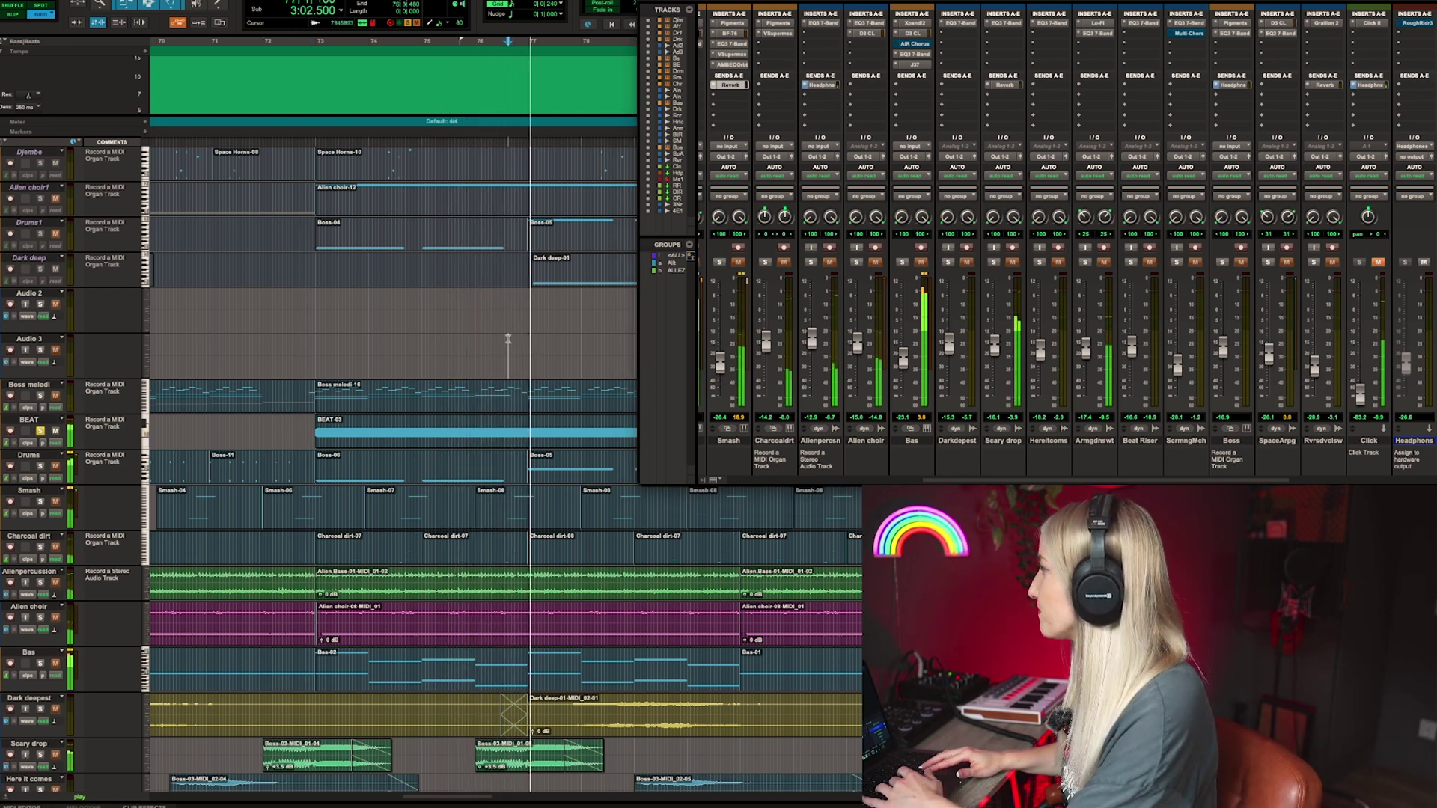
pyautogui.click(314, 344)
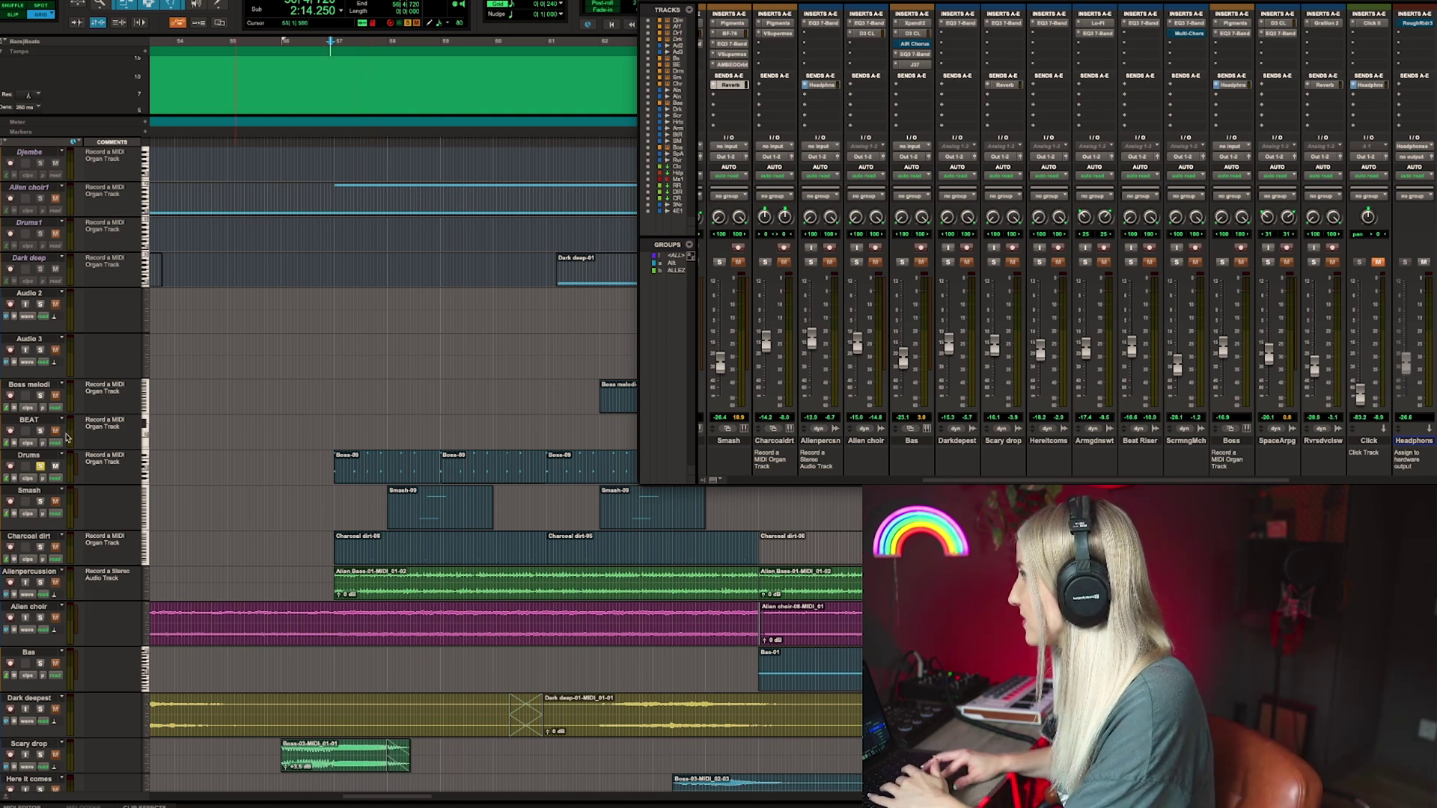
# - Audition the soloed Drums and Smash tracks from around bar 57 and check their channels in the mixer
pyautogui.press('space')
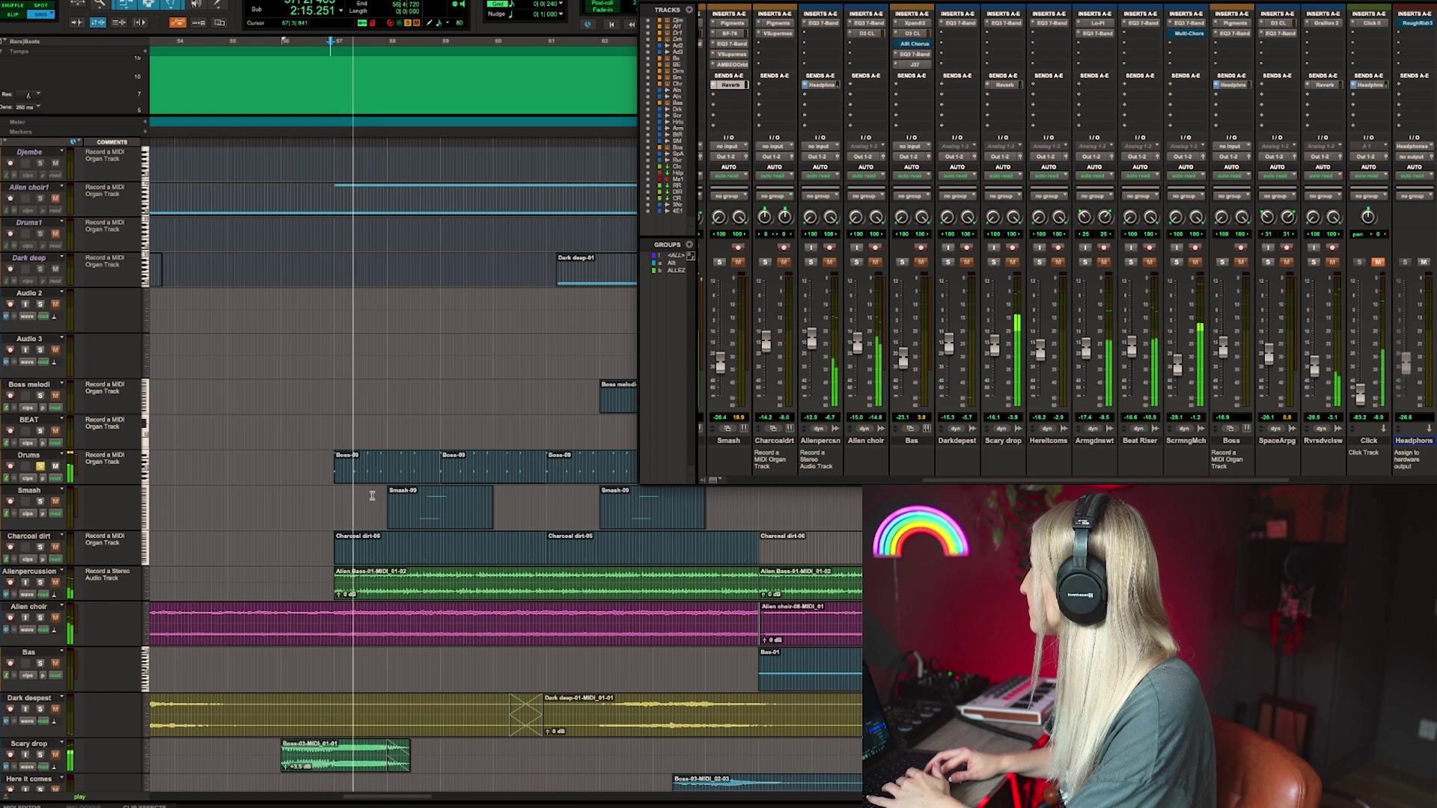
pyautogui.hscroll(-2, 969, 405)
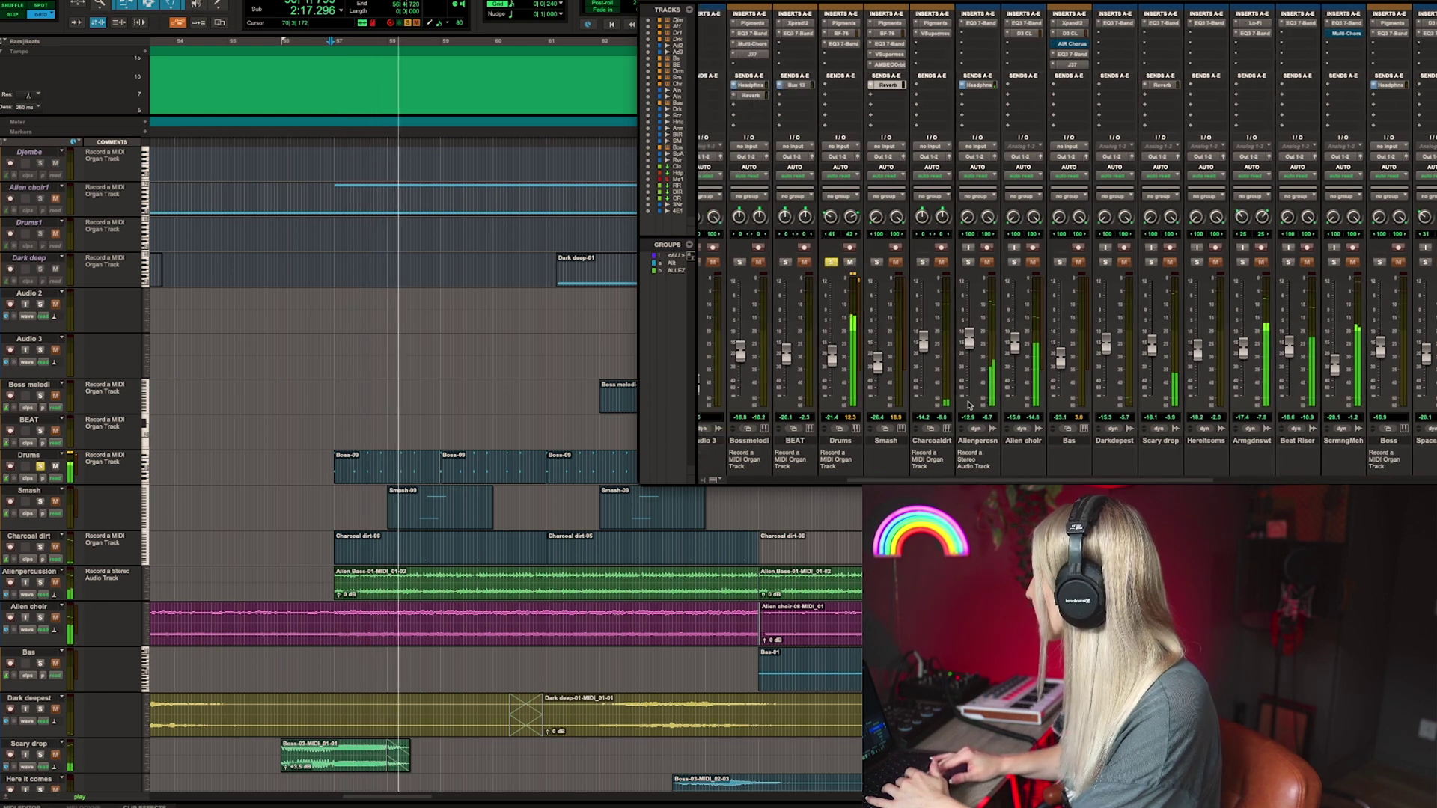
pyautogui.hscroll(-1, 969, 404)
pyautogui.hscroll(-1, 846, 315)
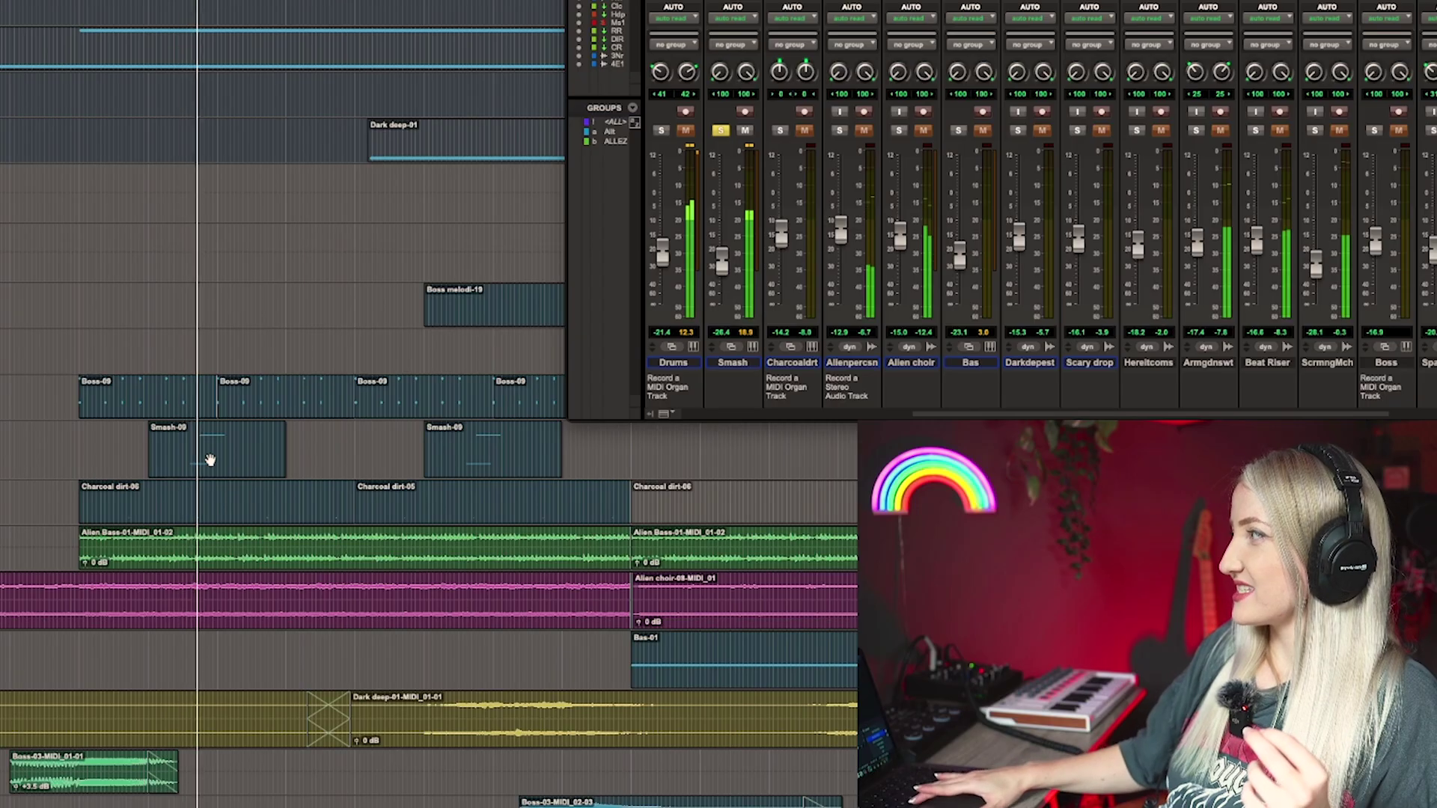
pyautogui.press('space')
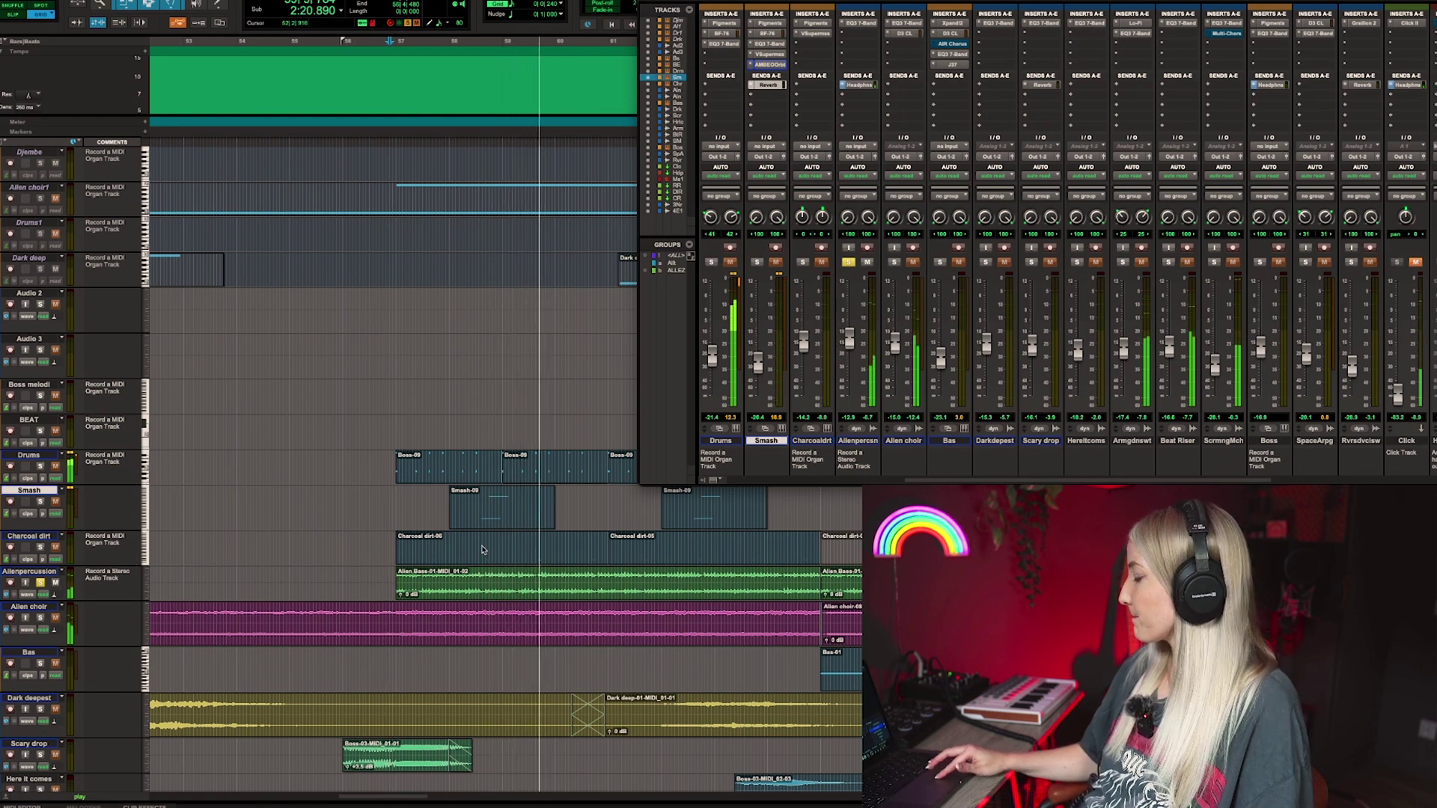
# - Select the first Alienpercussion clip and inspect its waveform up close and in the wider arrangement during playback
pyautogui.click(545, 596)
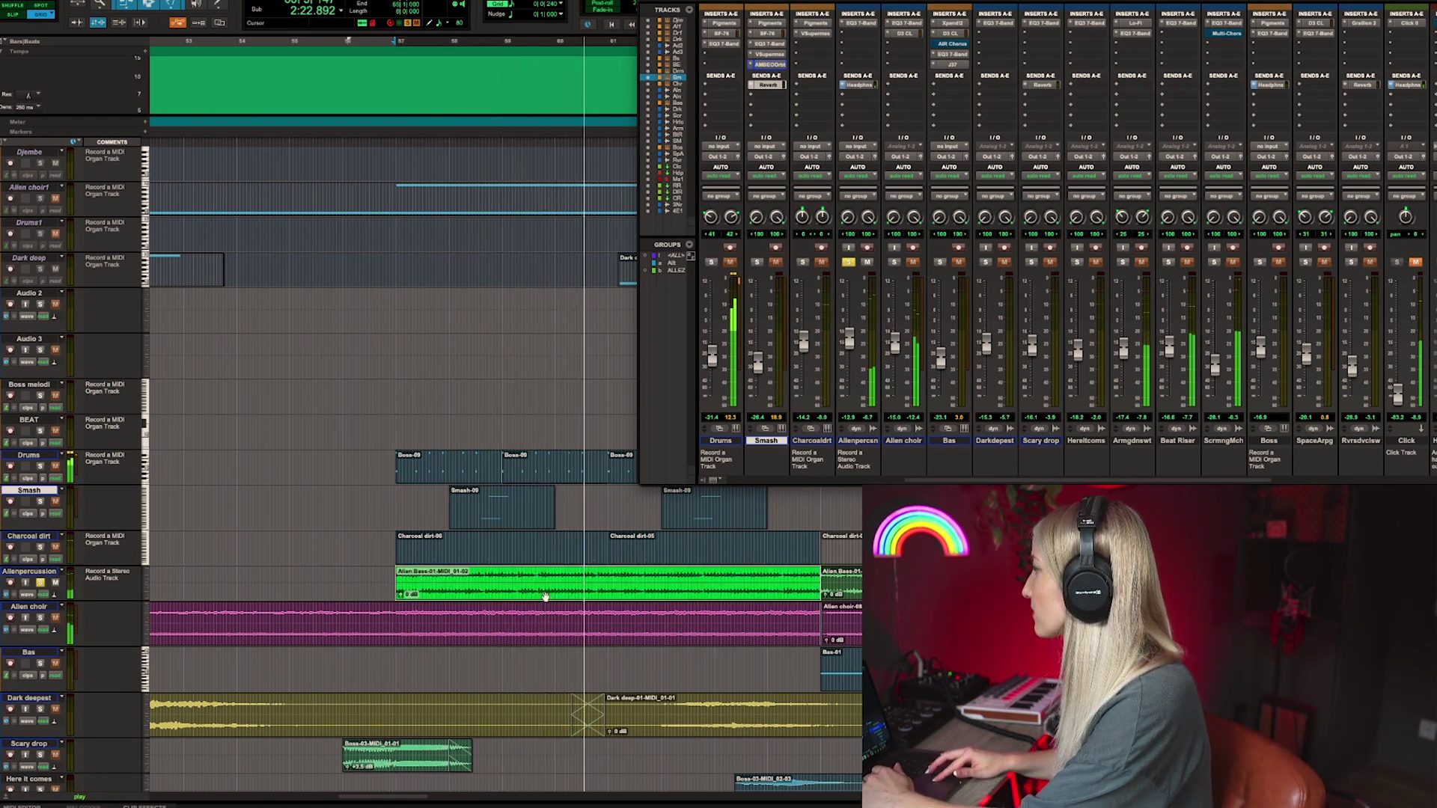
pyautogui.press('t')
pyautogui.press('t')
pyautogui.hscroll(15, 545, 597)
pyautogui.hscroll(-2, 545, 596)
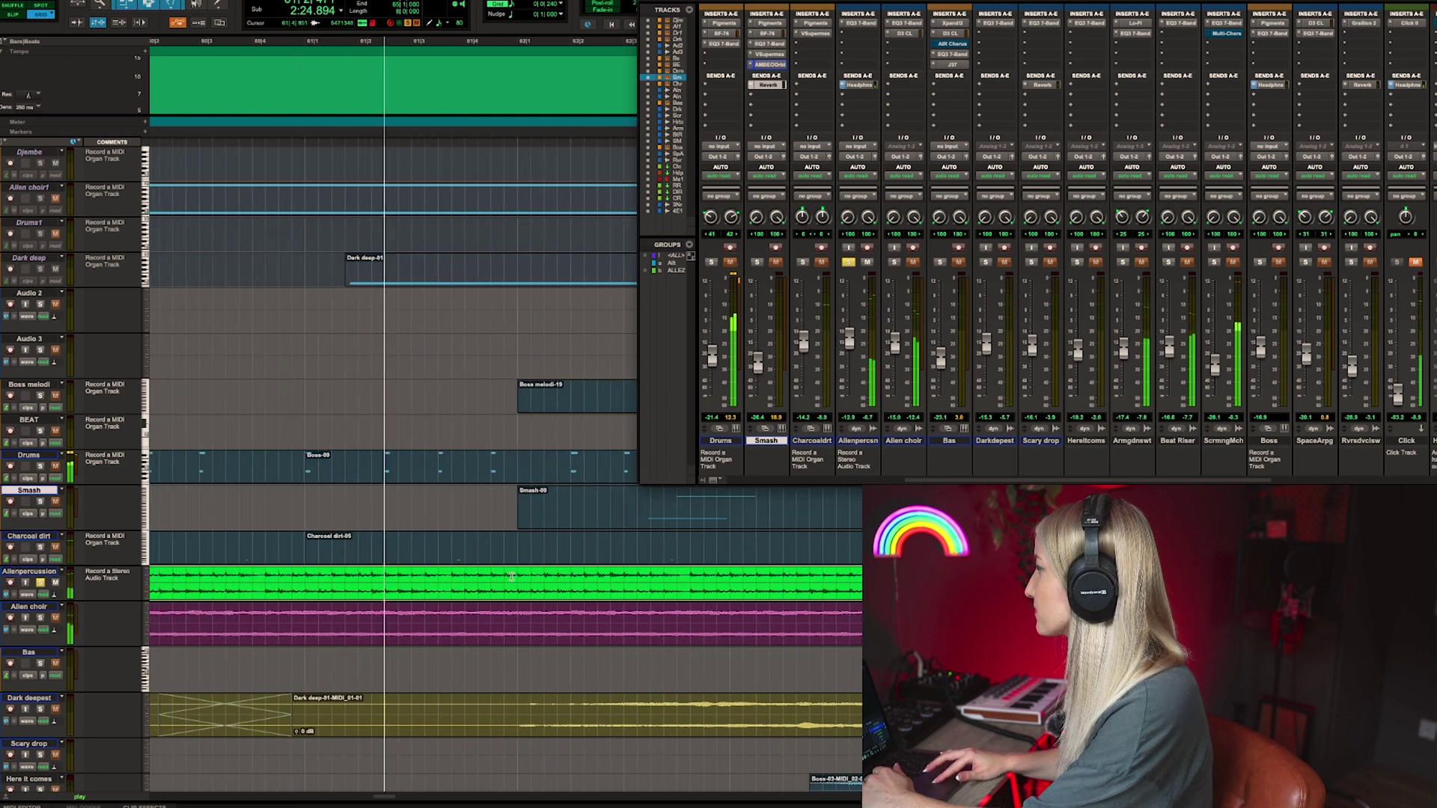
pyautogui.scroll(-10, 512, 588)
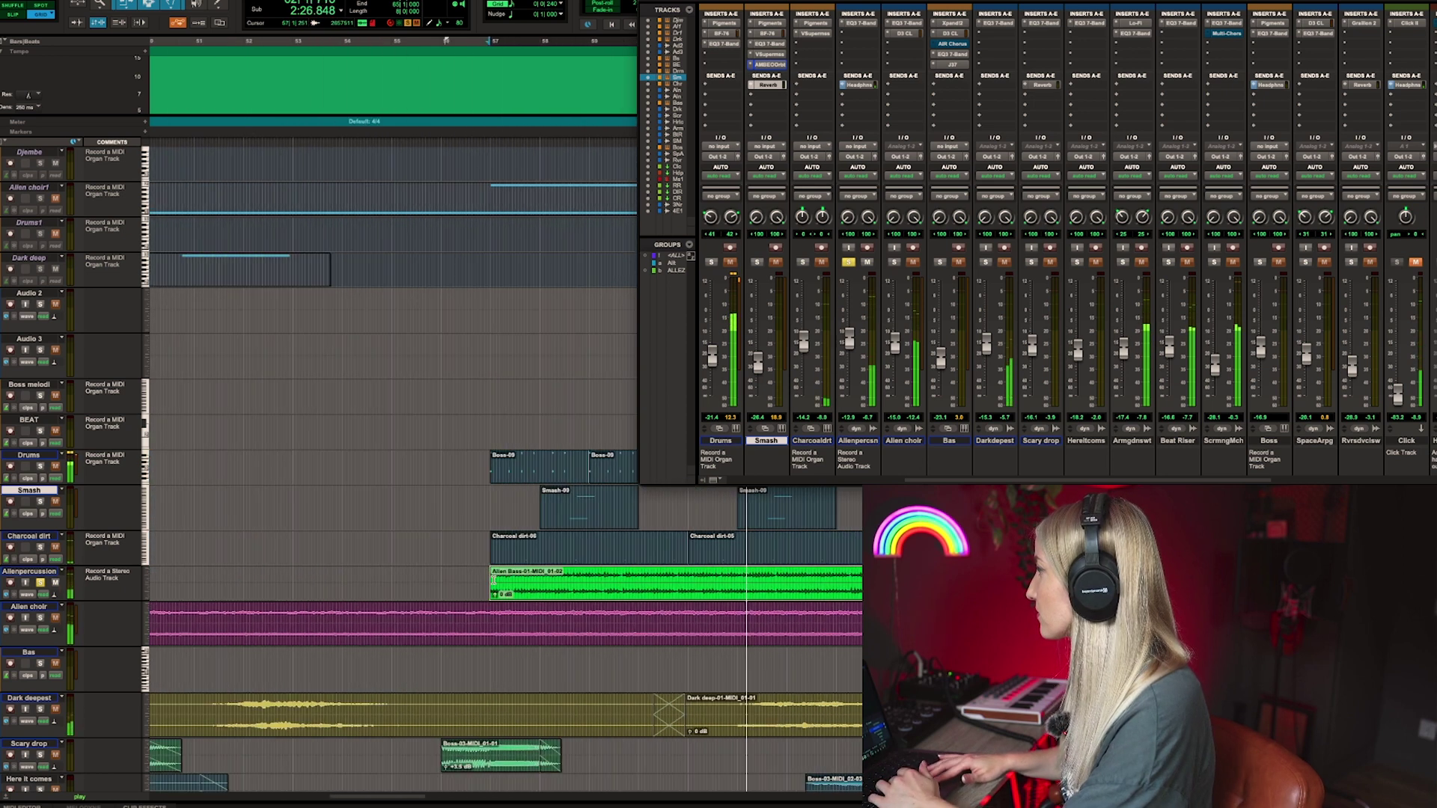
pyautogui.hscroll(5, 494, 581)
pyautogui.hscroll(2, 494, 581)
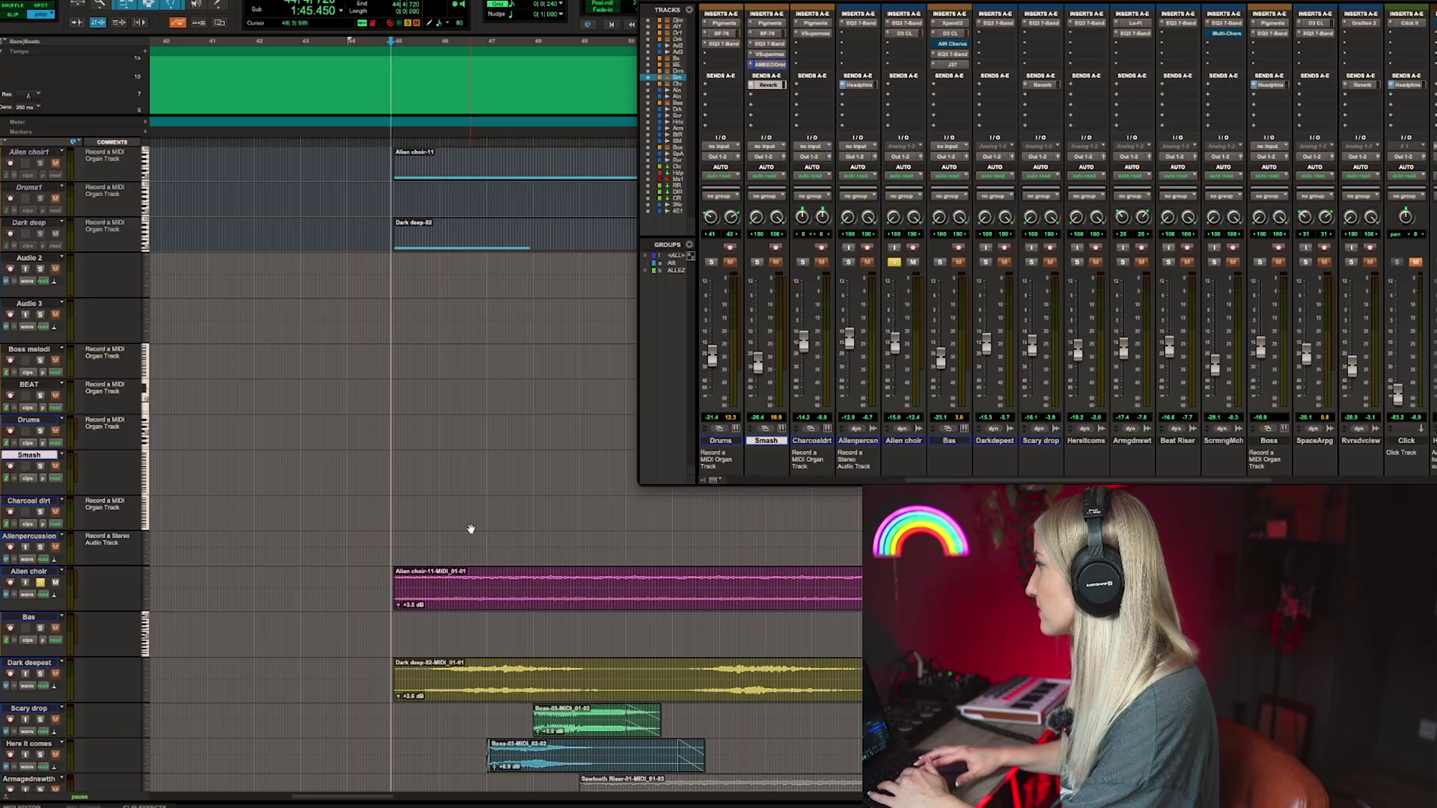
# - Play the soloed Alien choir track from its first clip, then relocate to just before the first Alienpercussion clip
pyautogui.press('space')
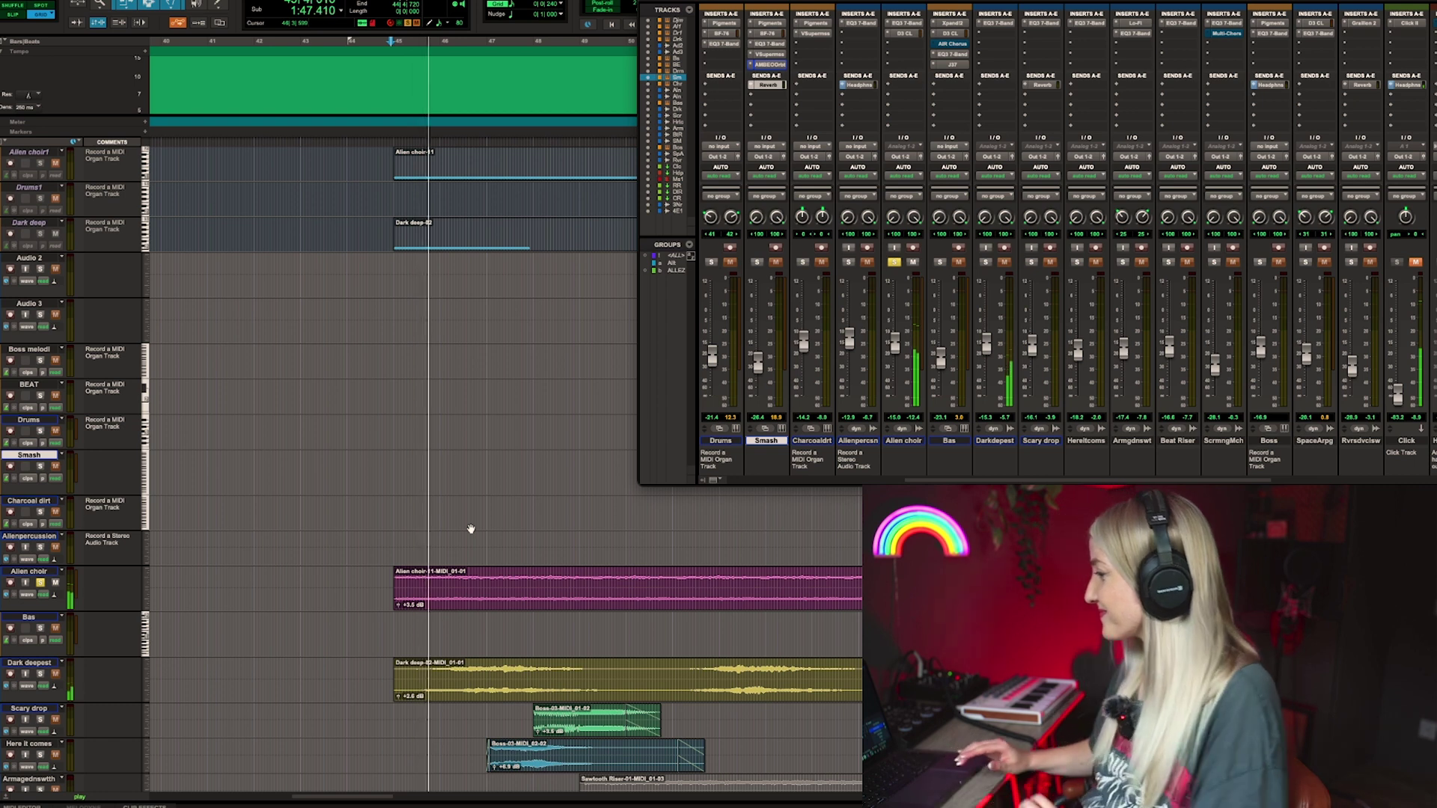
pyautogui.hscroll(5, 530, 548)
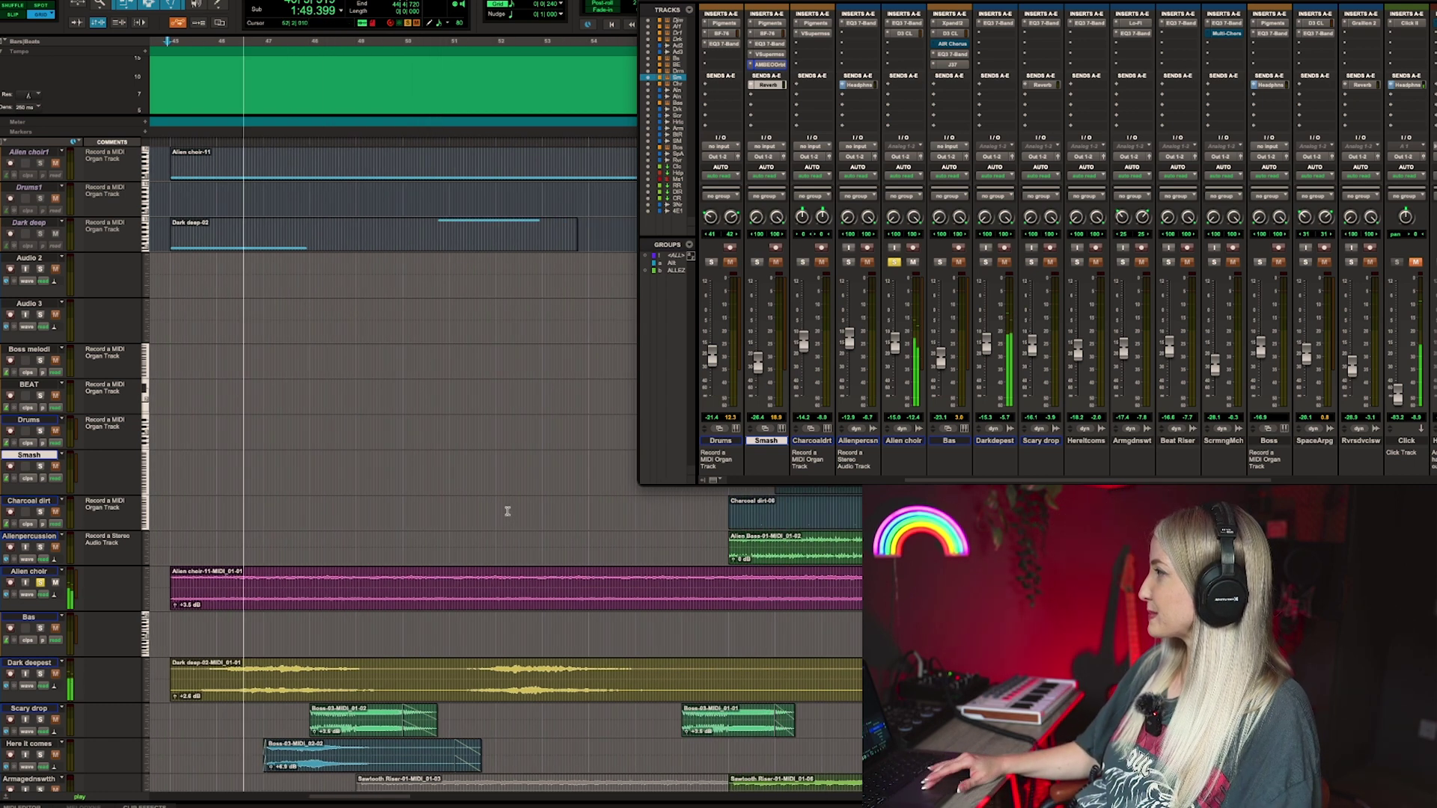
pyautogui.scroll(-4, 395, 544)
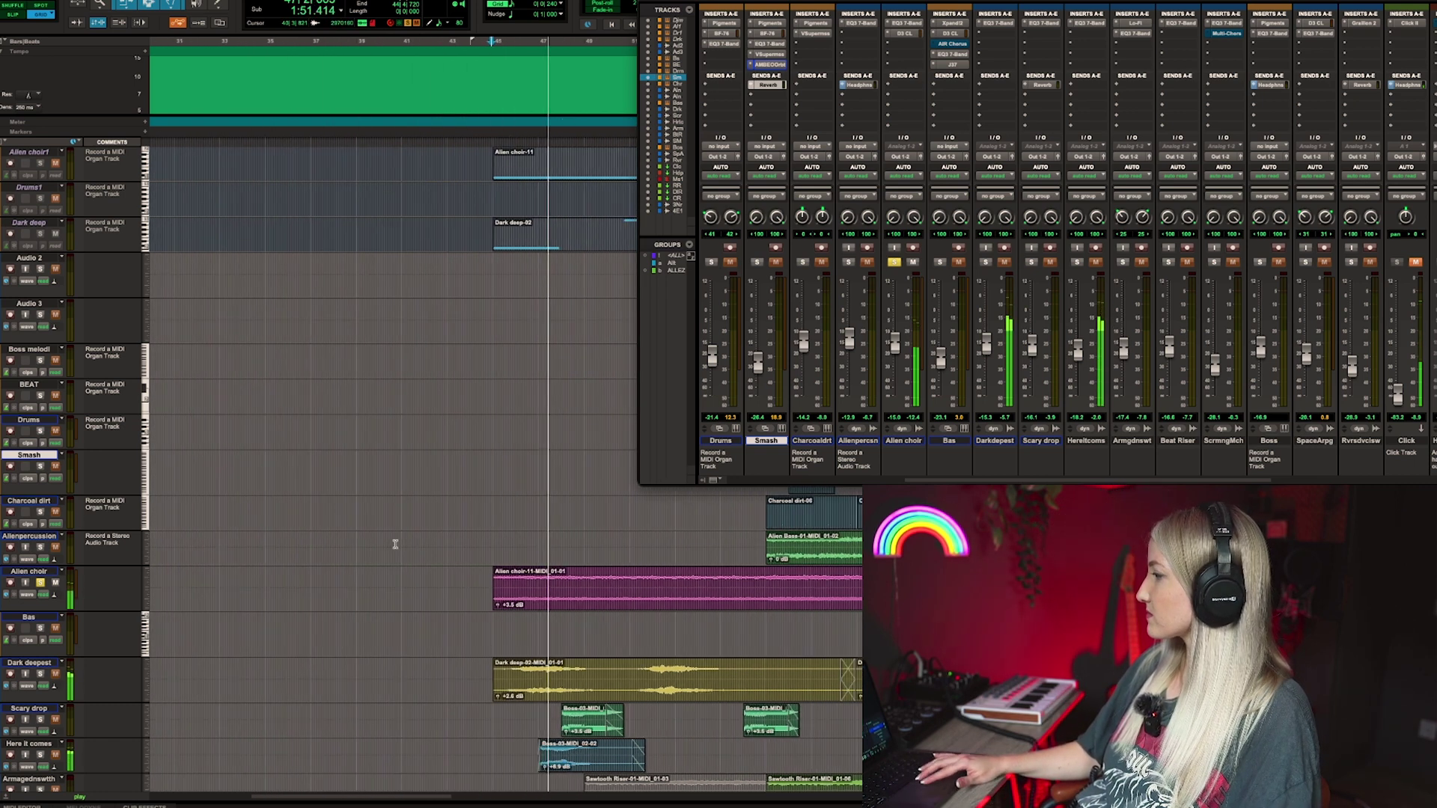
pyautogui.hscroll(6, 395, 544)
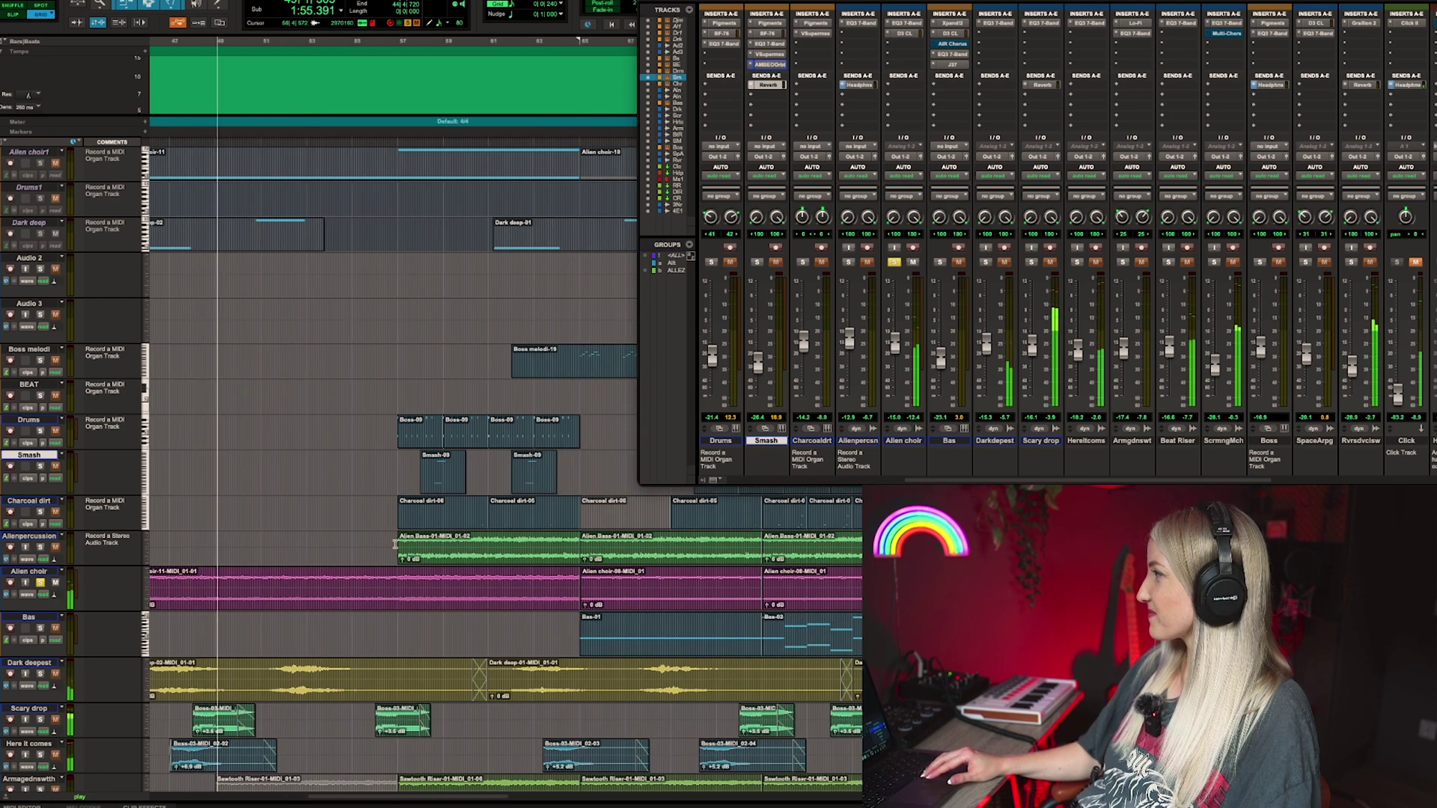
pyautogui.click(395, 543)
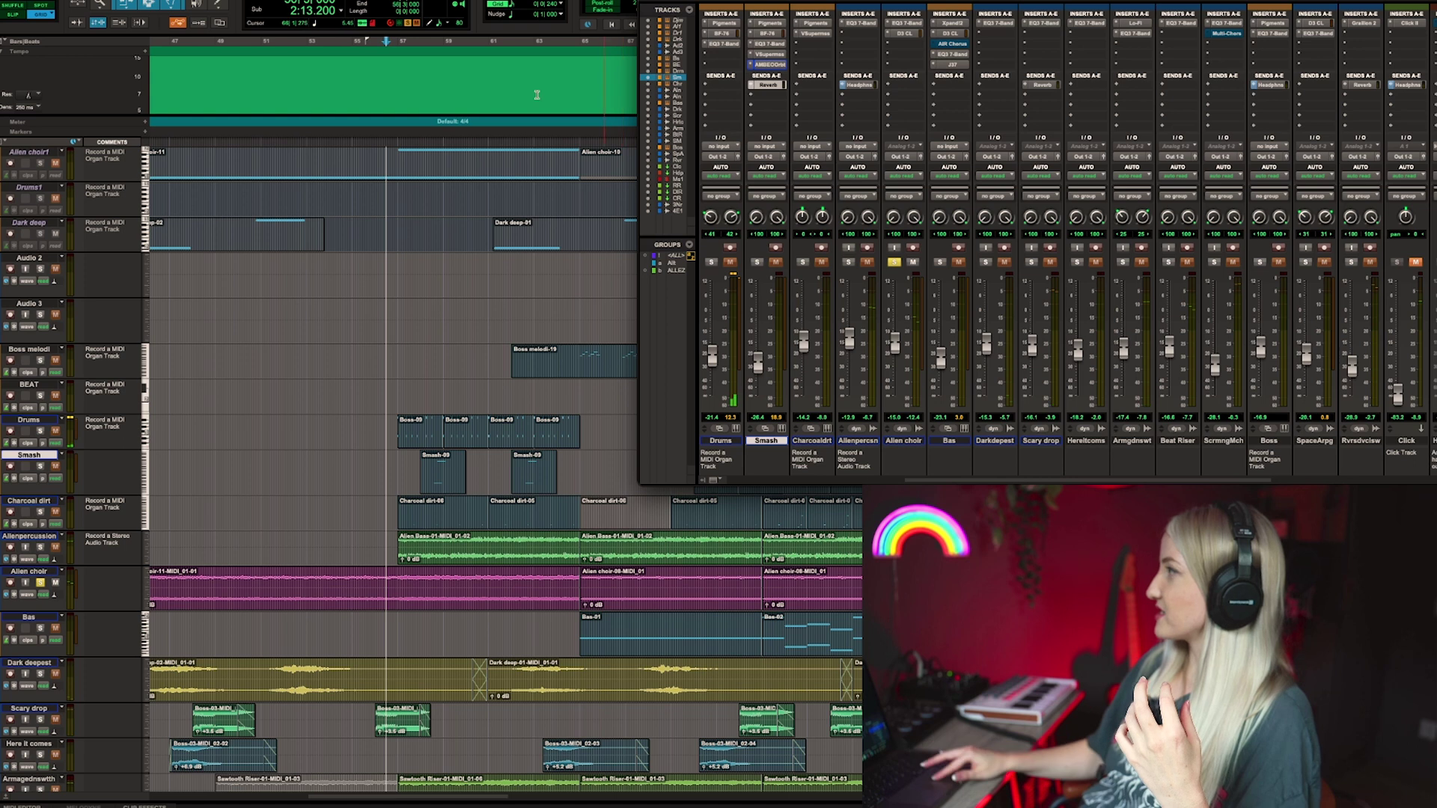
pyautogui.click(355, 44)
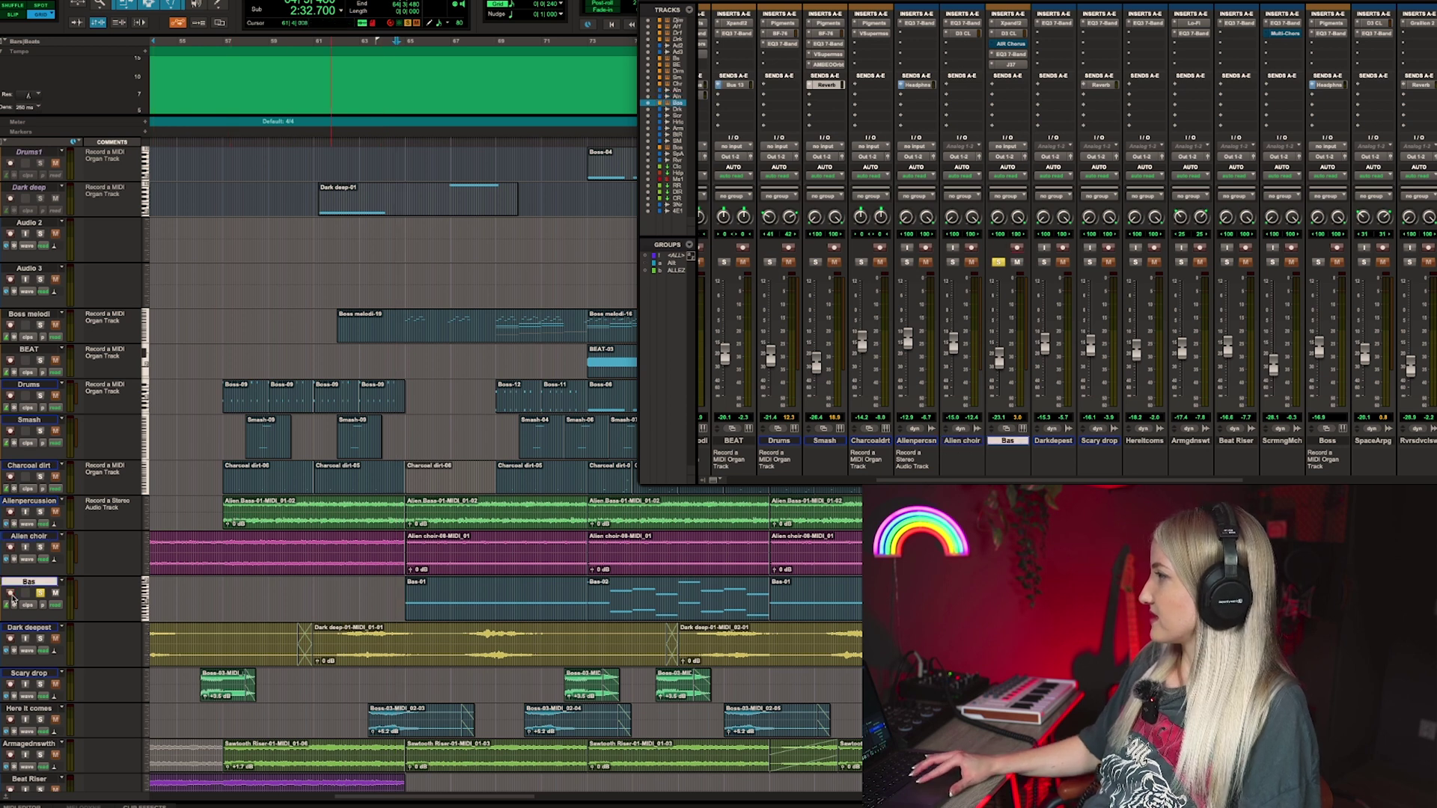
# - Play the soloed Bas track from the start of its first clip and follow it through to its last clip
pyautogui.press('space')
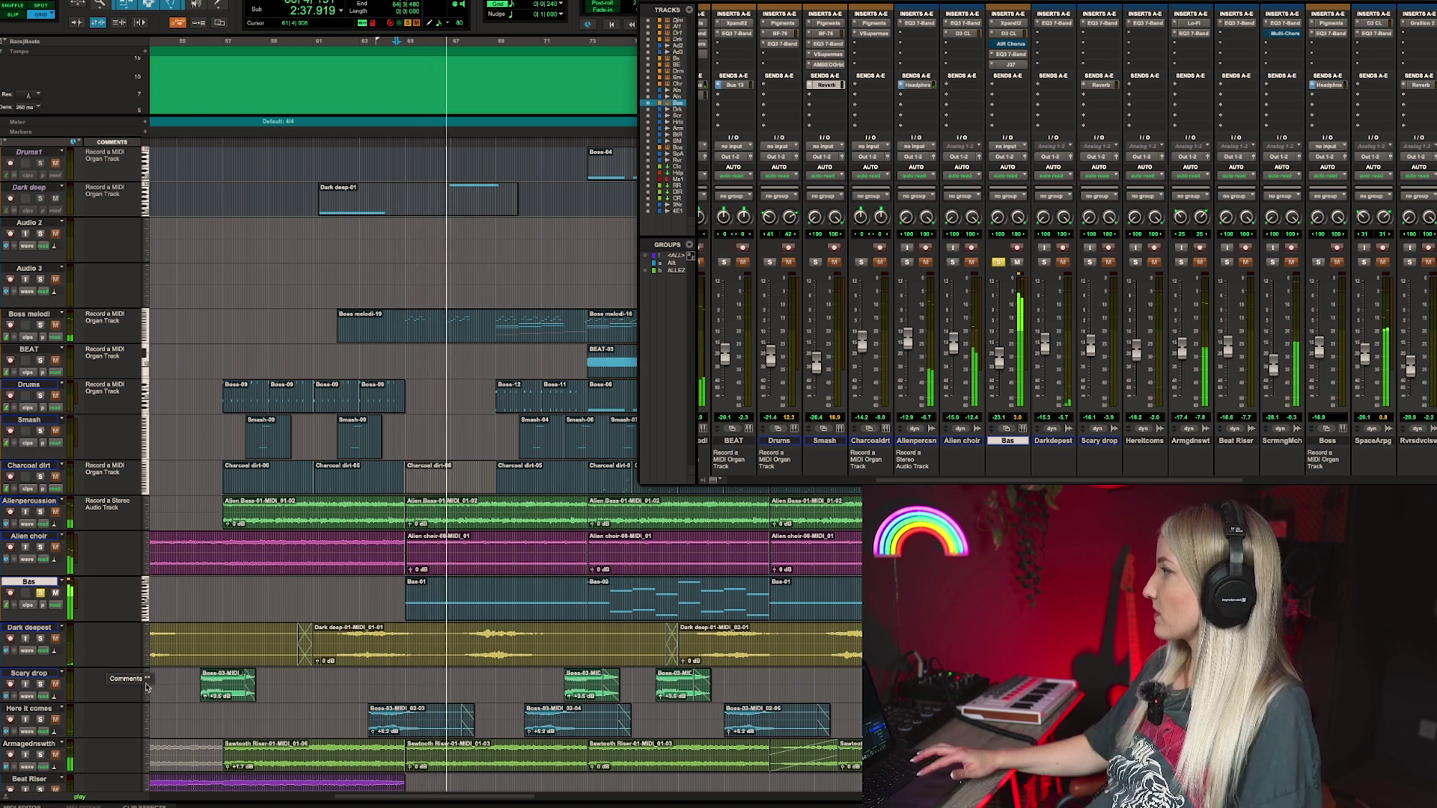
pyautogui.hscroll(3, 451, 577)
pyautogui.scroll(1, 451, 577)
pyautogui.scroll(-1, 451, 575)
pyautogui.hscroll(-1, 451, 576)
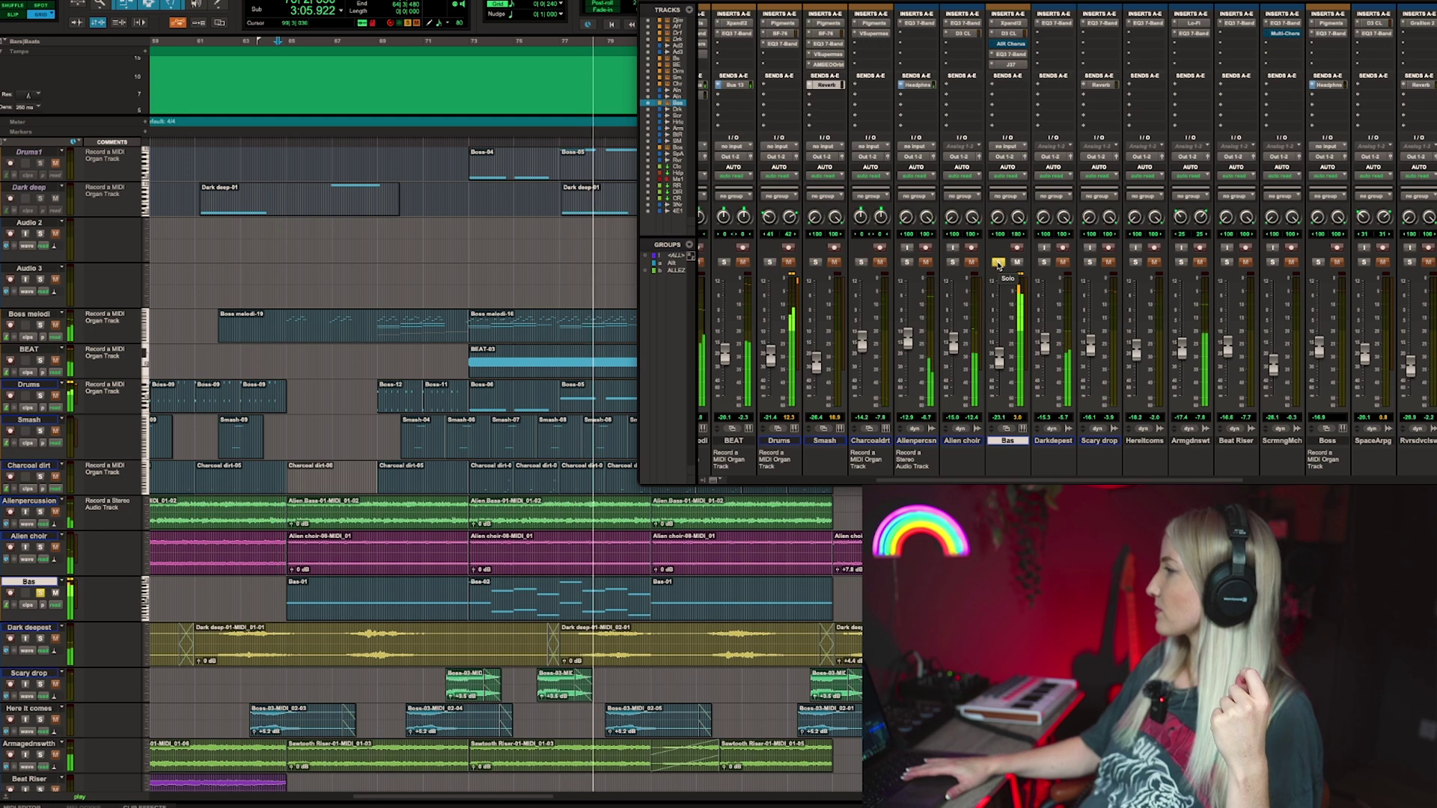
pyautogui.hscroll(5, 552, 559)
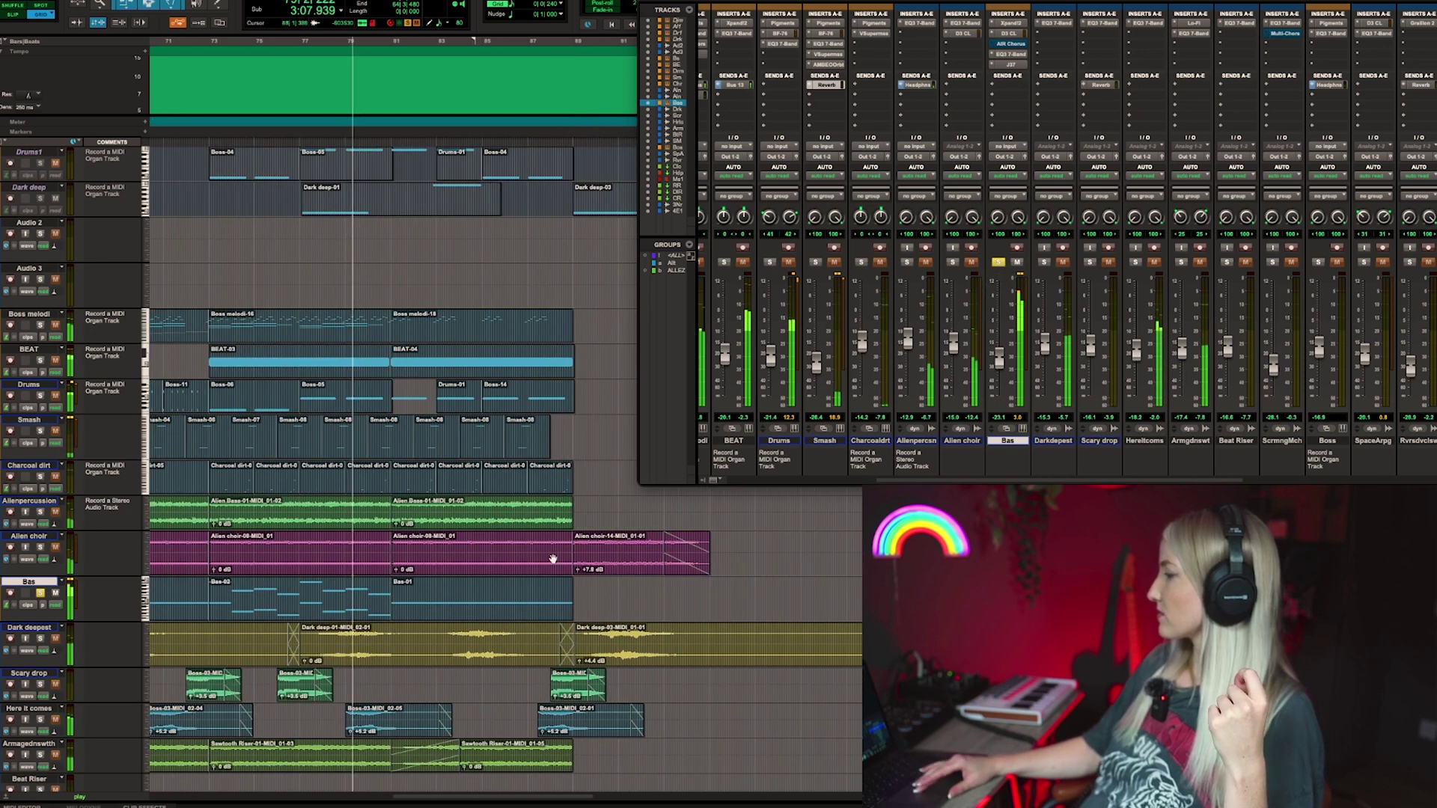
pyautogui.hscroll(-1, 552, 559)
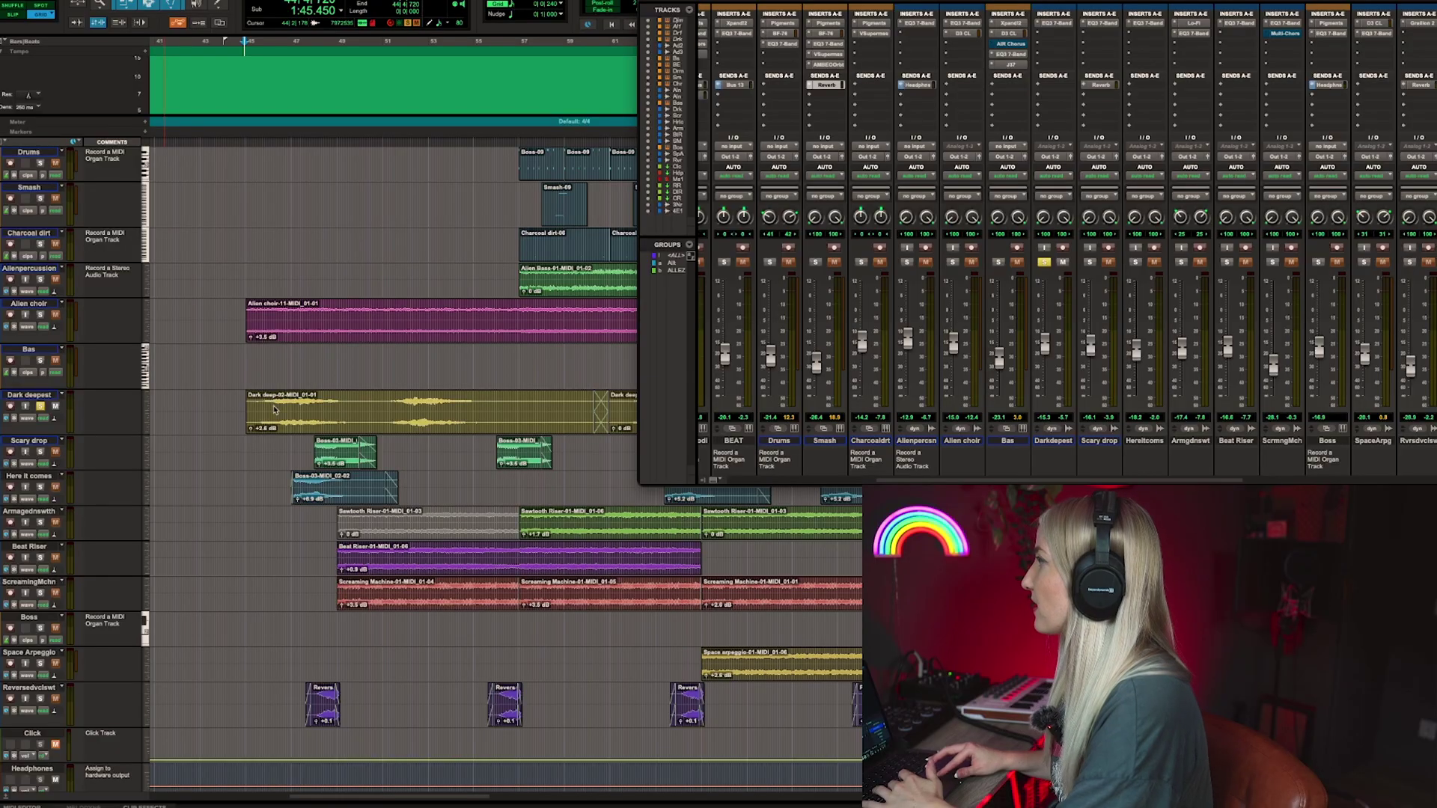
# - Select the first clip on the Dark deepest track and look over the neighbouring mixer channels
pyautogui.click(293, 427)
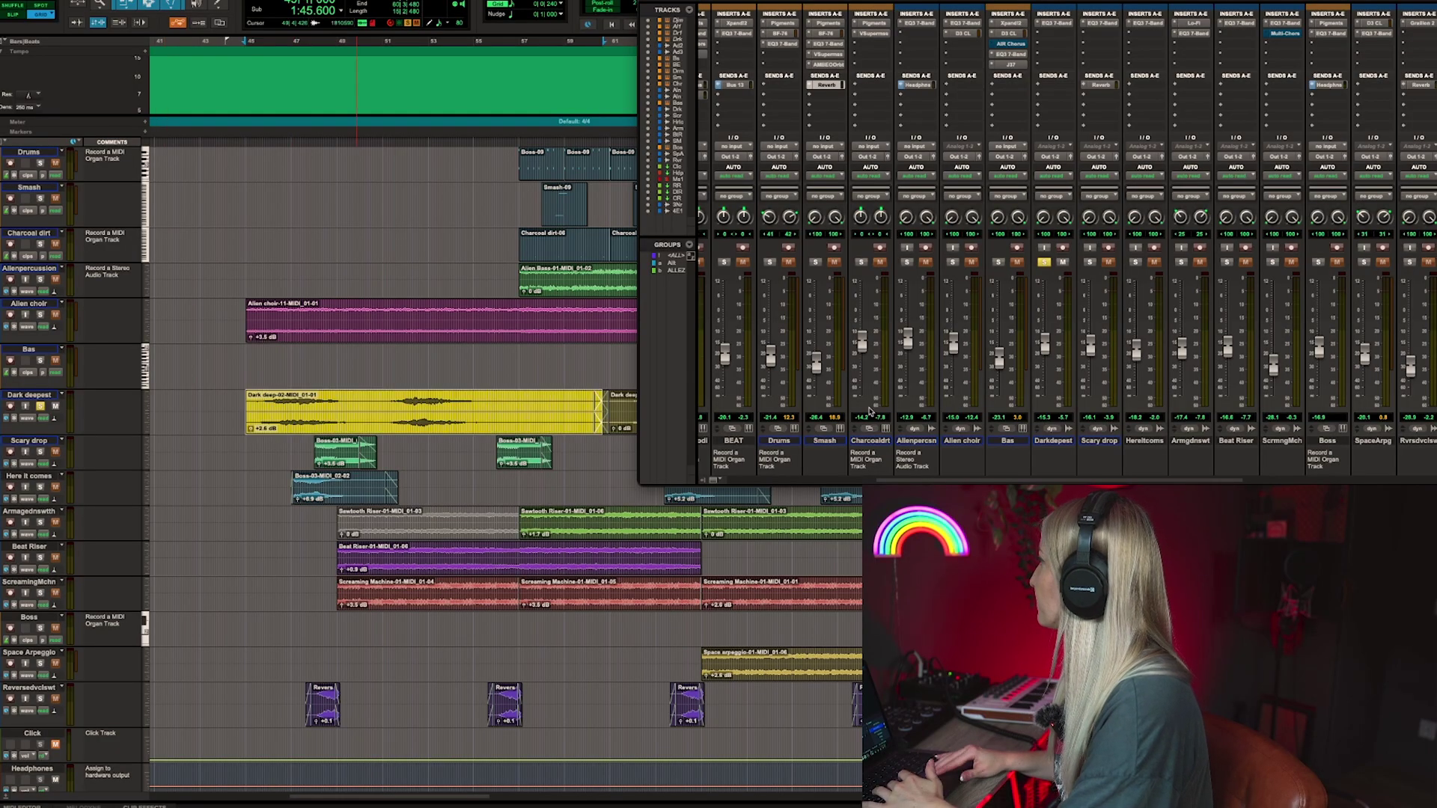
pyautogui.hscroll(-5, 870, 410)
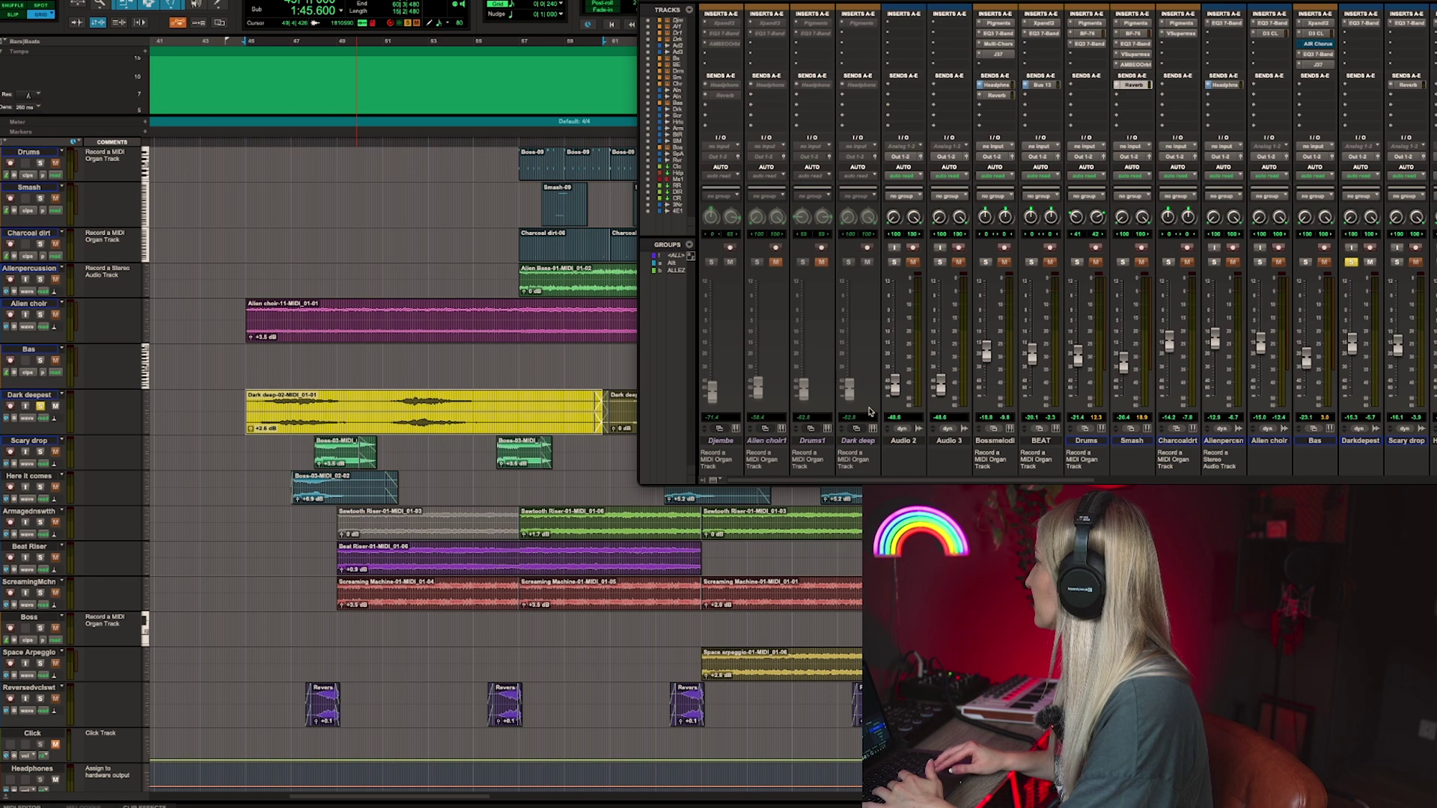
pyautogui.hscroll(1, 870, 410)
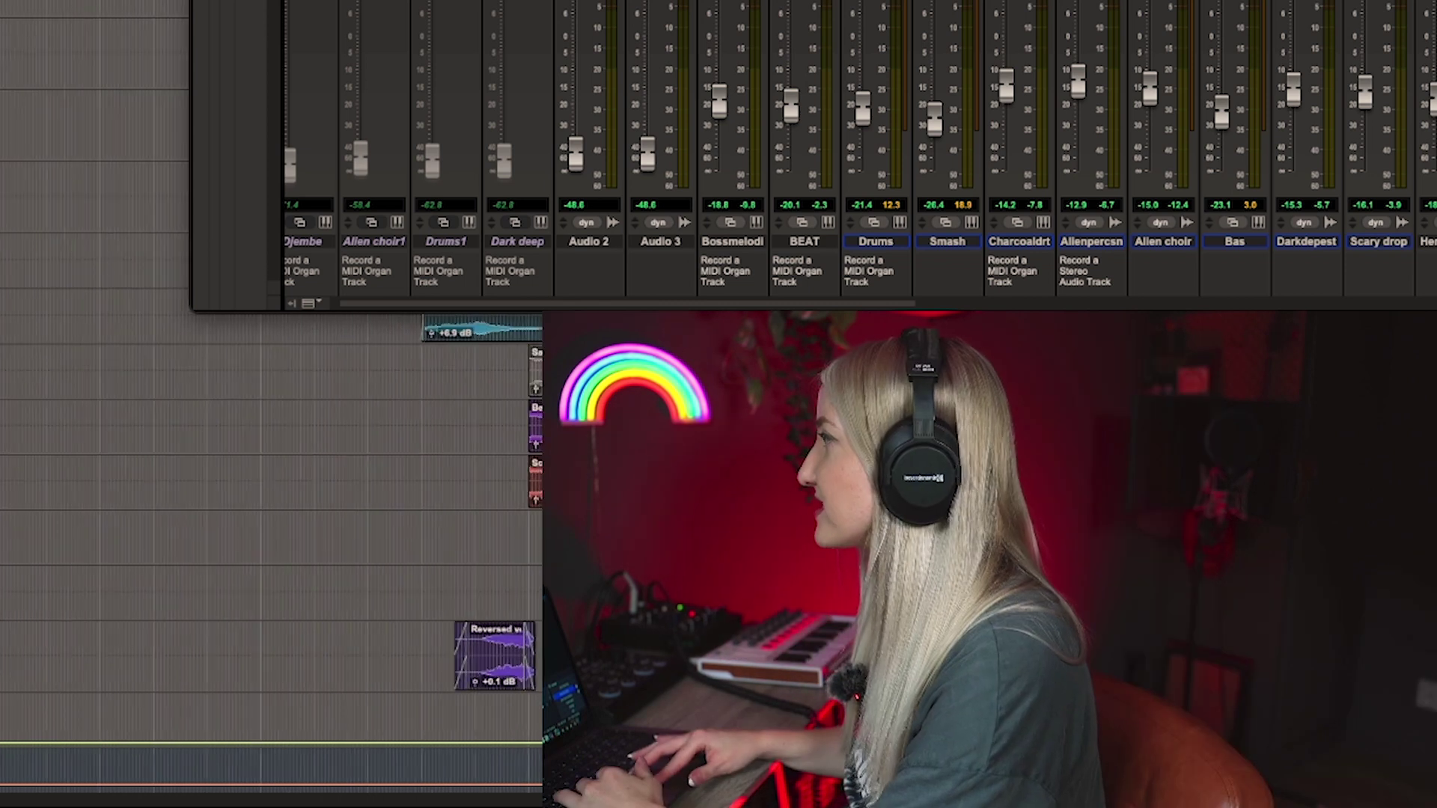
pyautogui.hscroll(-3, 270, 554)
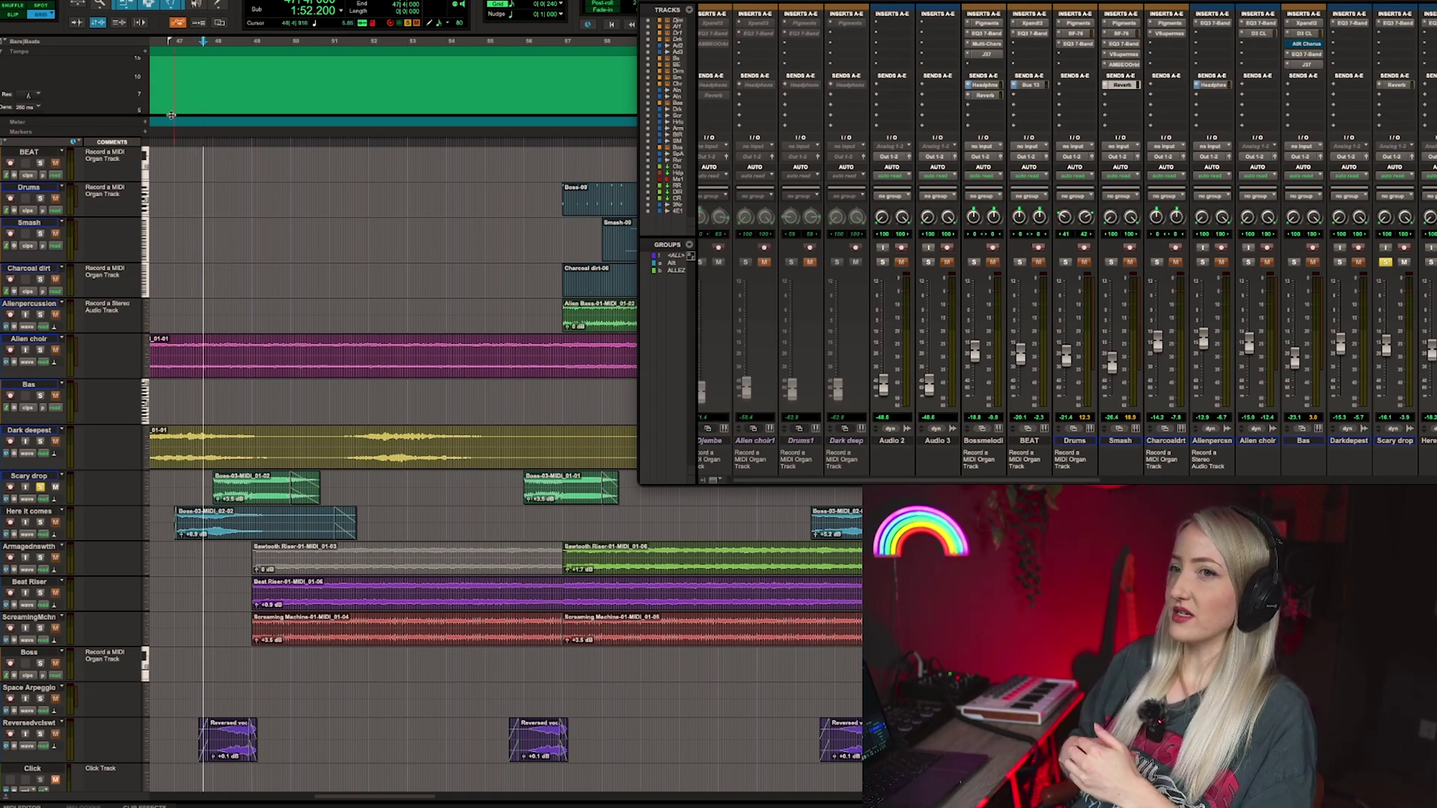
# - Audition the soloed Scary drop and Here it comes tracks around their first clips near bar 47
pyautogui.press('space')
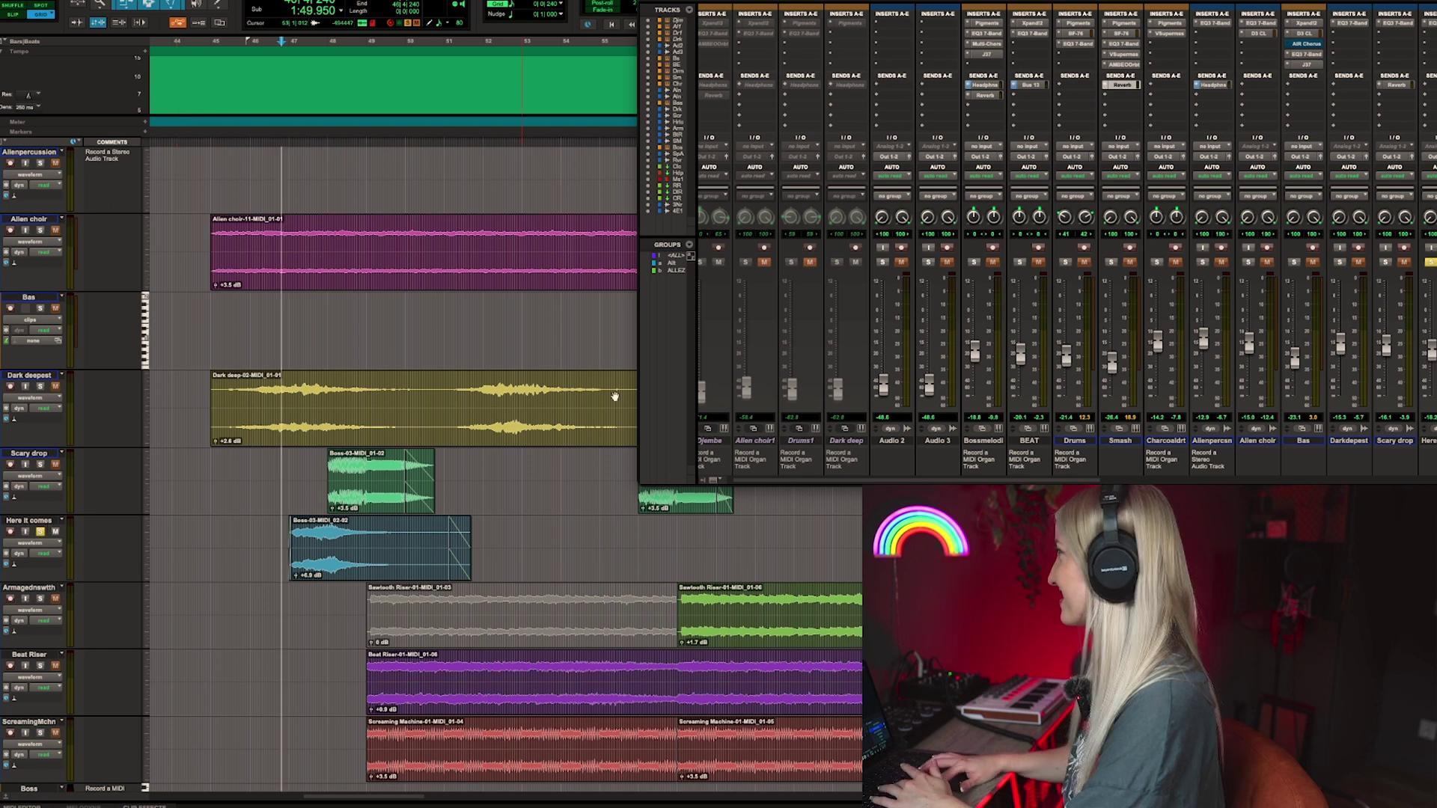
pyautogui.hscroll(3, 1061, 390)
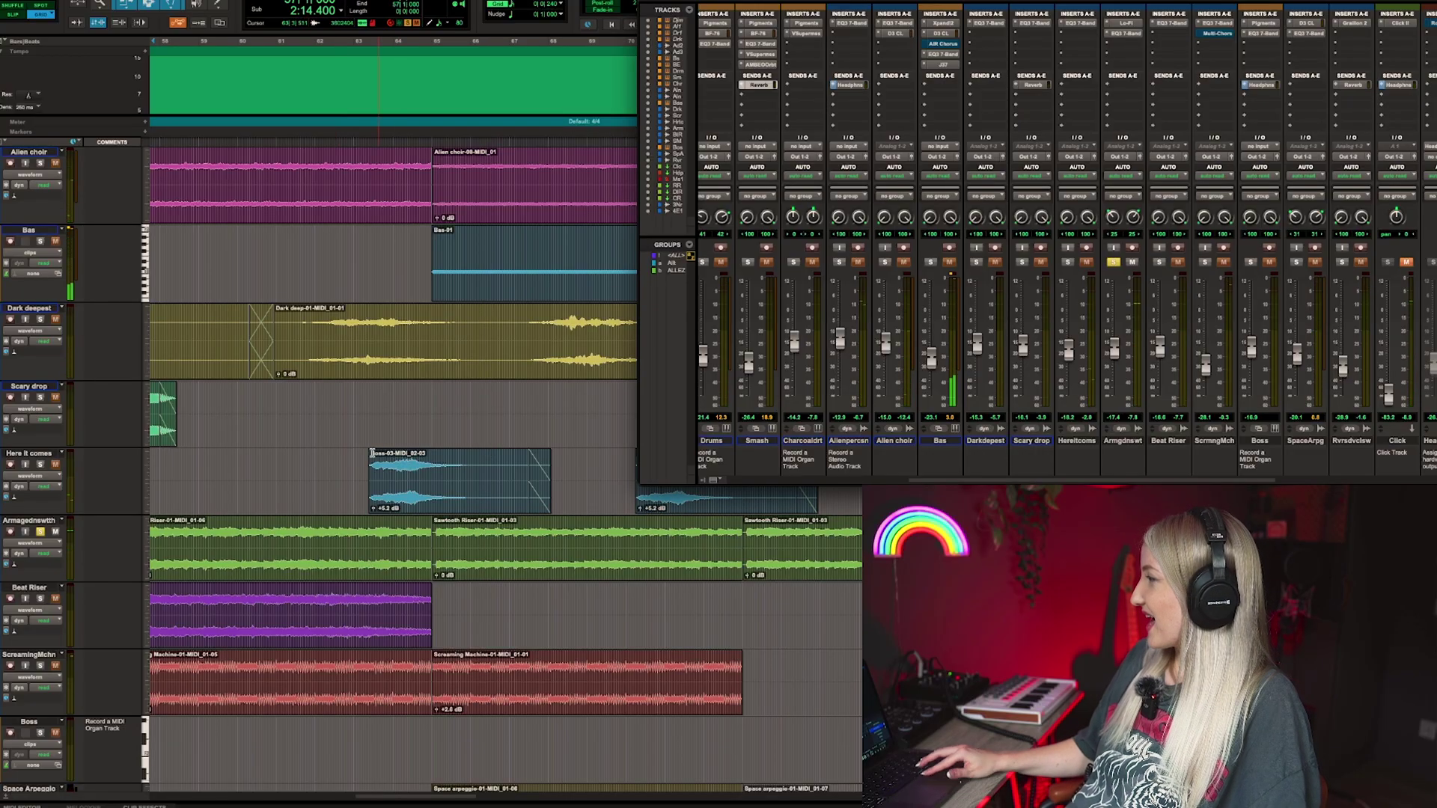
# - Locate the first clips of the Armageddon, Beat Riser and Screaming Machine tracks in the arrangement
pyautogui.scroll(-5, 372, 454)
pyautogui.hscroll(-5, 372, 453)
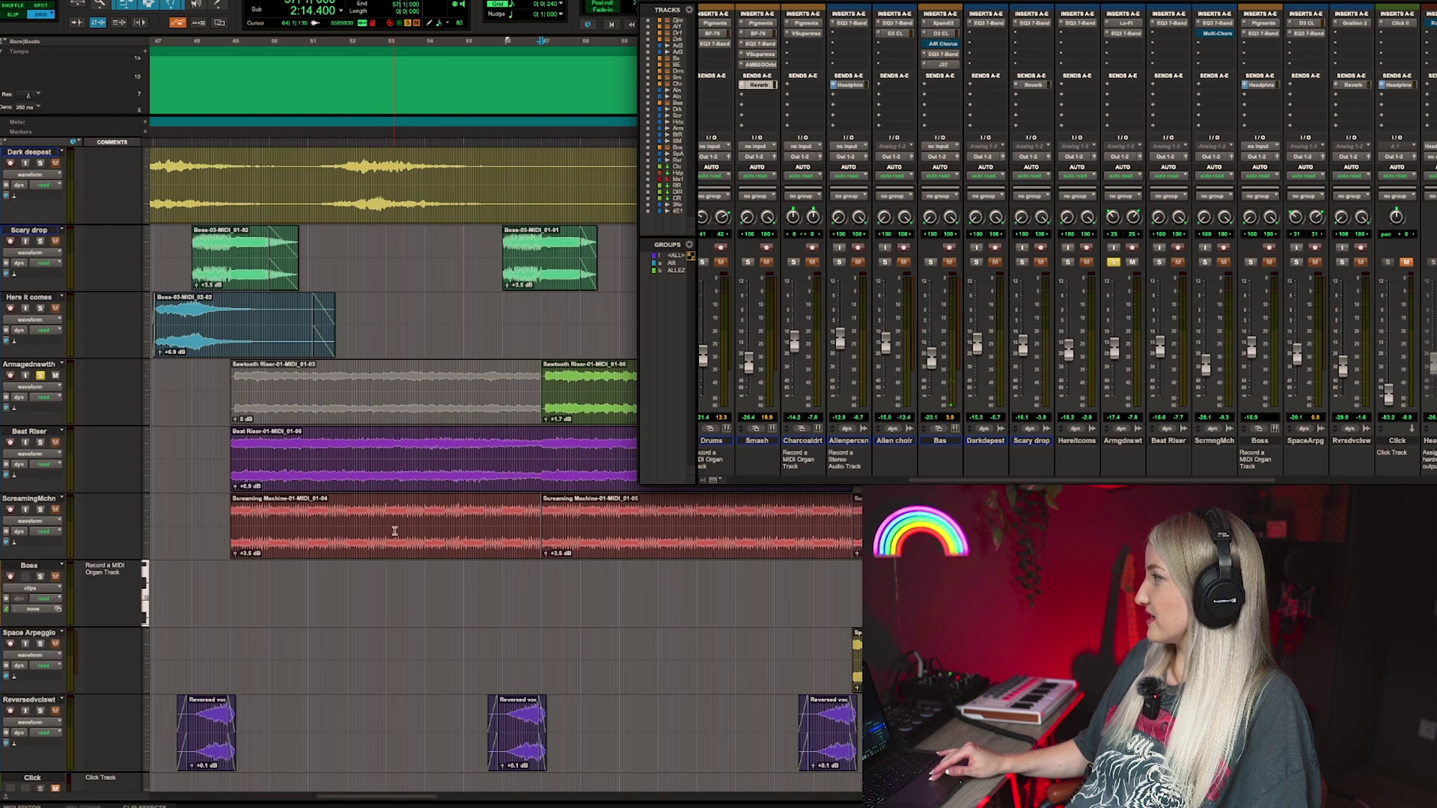
pyautogui.hscroll(-1, 395, 530)
pyautogui.scroll(2, 394, 530)
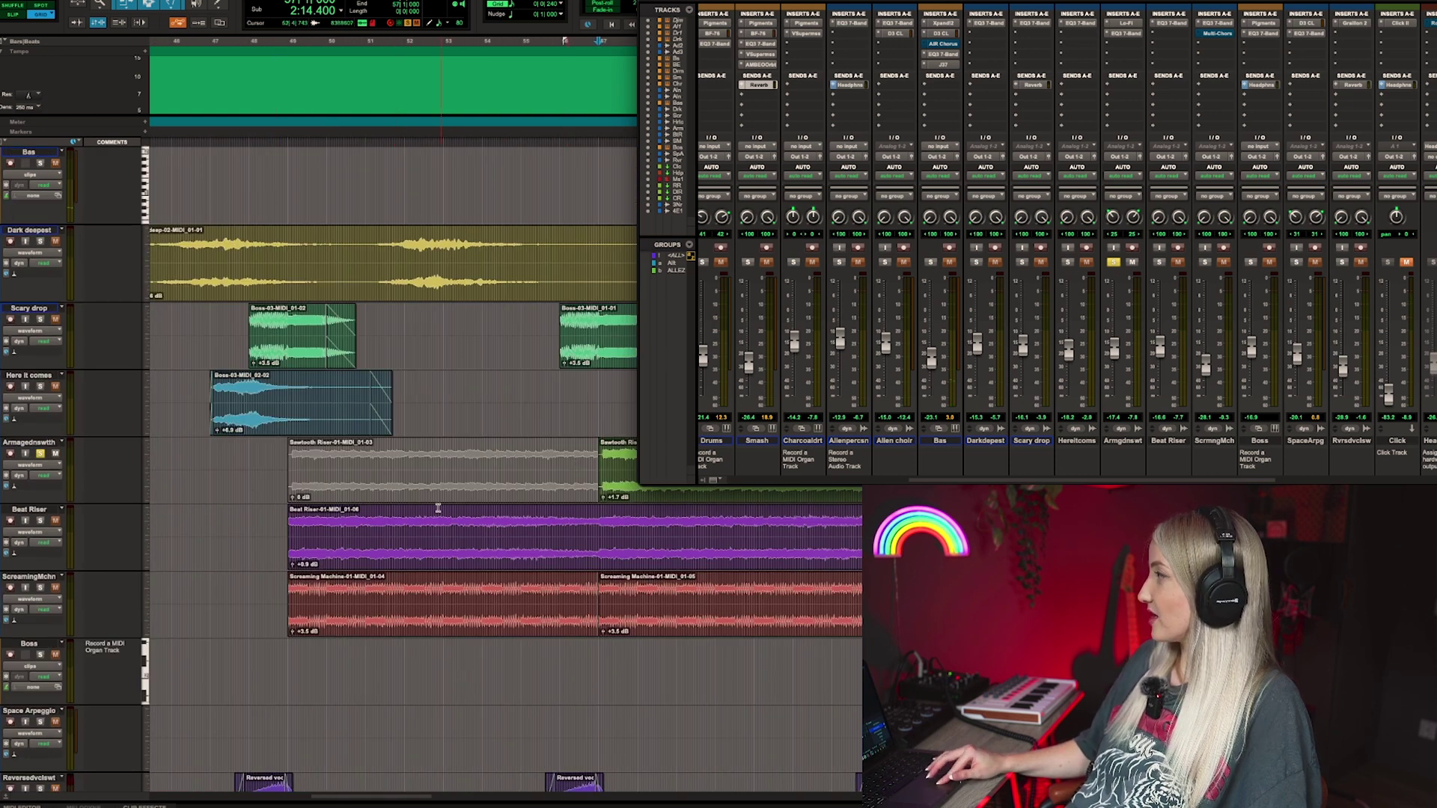
pyautogui.hscroll(2, 438, 508)
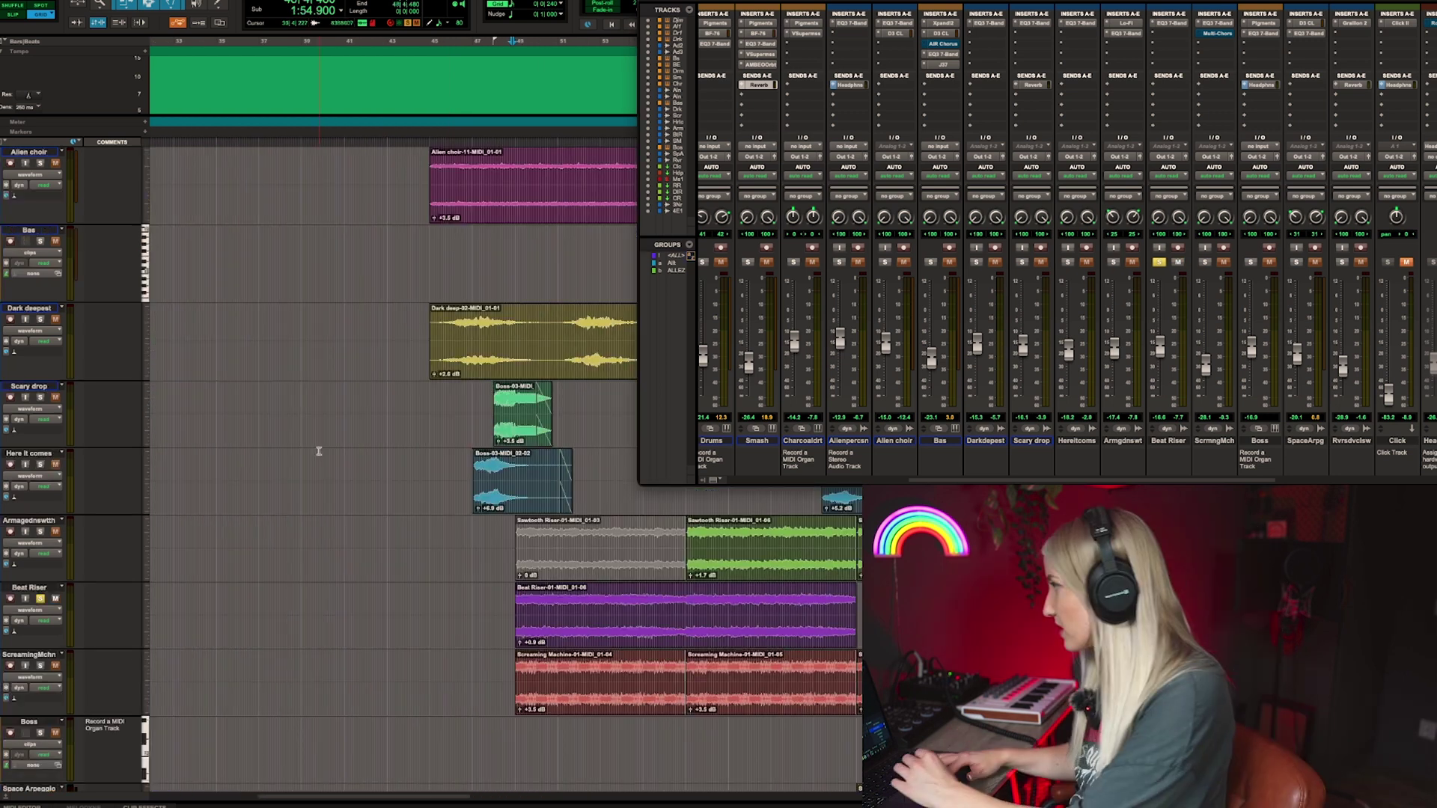
pyautogui.press('r')
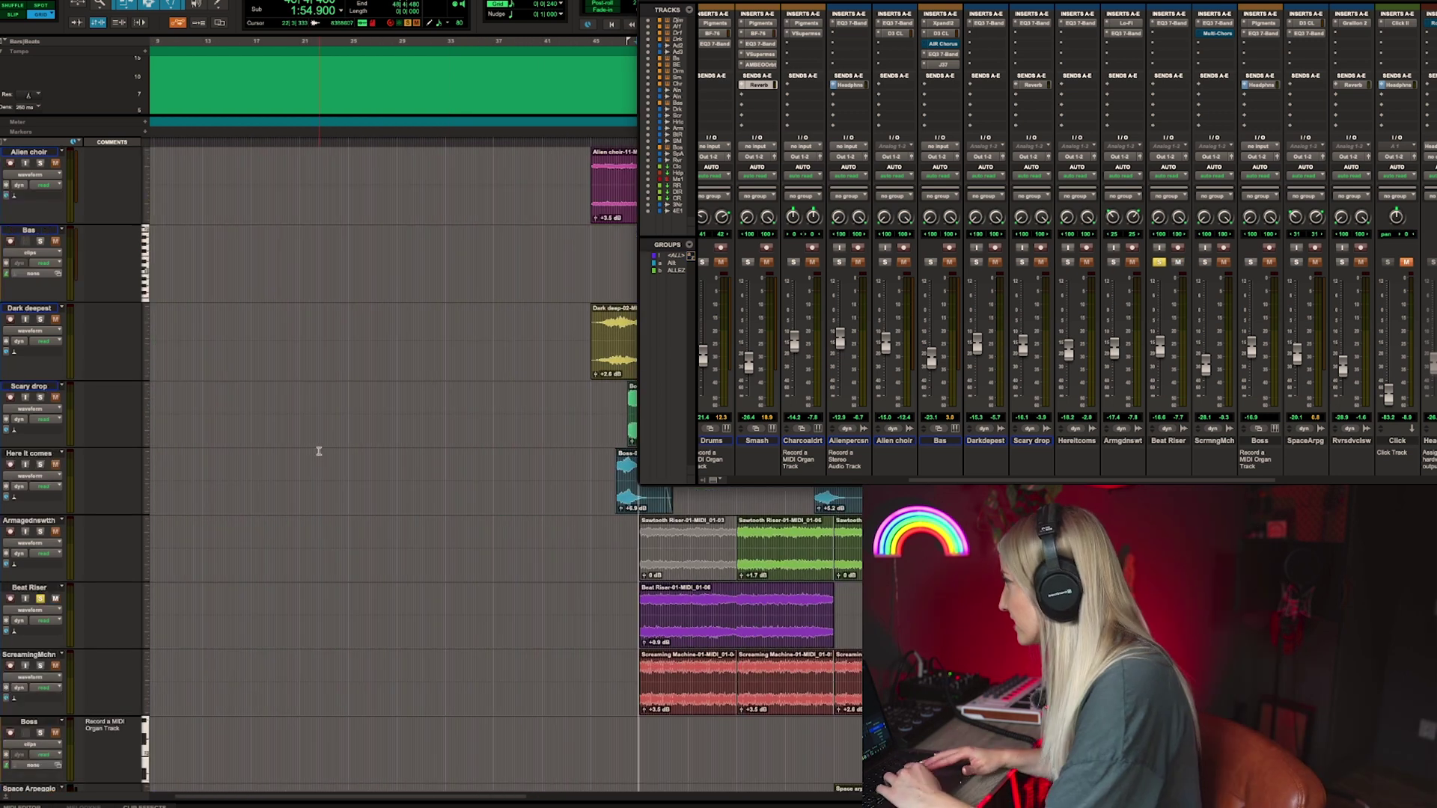
# - Look over the soloed Beat Riser clip's placement among the neighbouring tracks' clips in the arrangement
pyautogui.scroll(-2, 319, 451)
pyautogui.hscroll(5, 319, 451)
pyautogui.scroll(1, 319, 451)
pyautogui.hscroll(1, 318, 451)
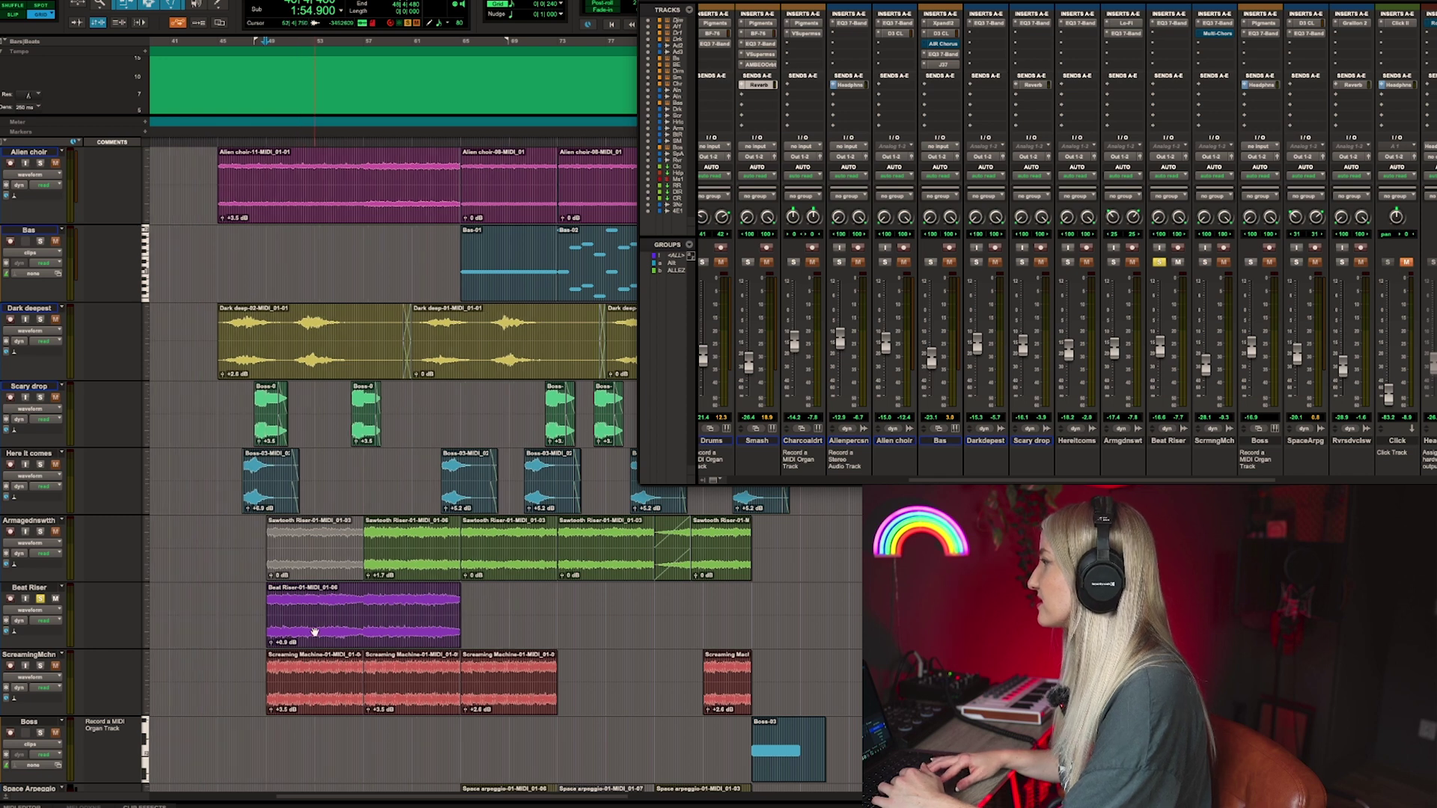
pyautogui.press('r')
pyautogui.hscroll(4, 280, 635)
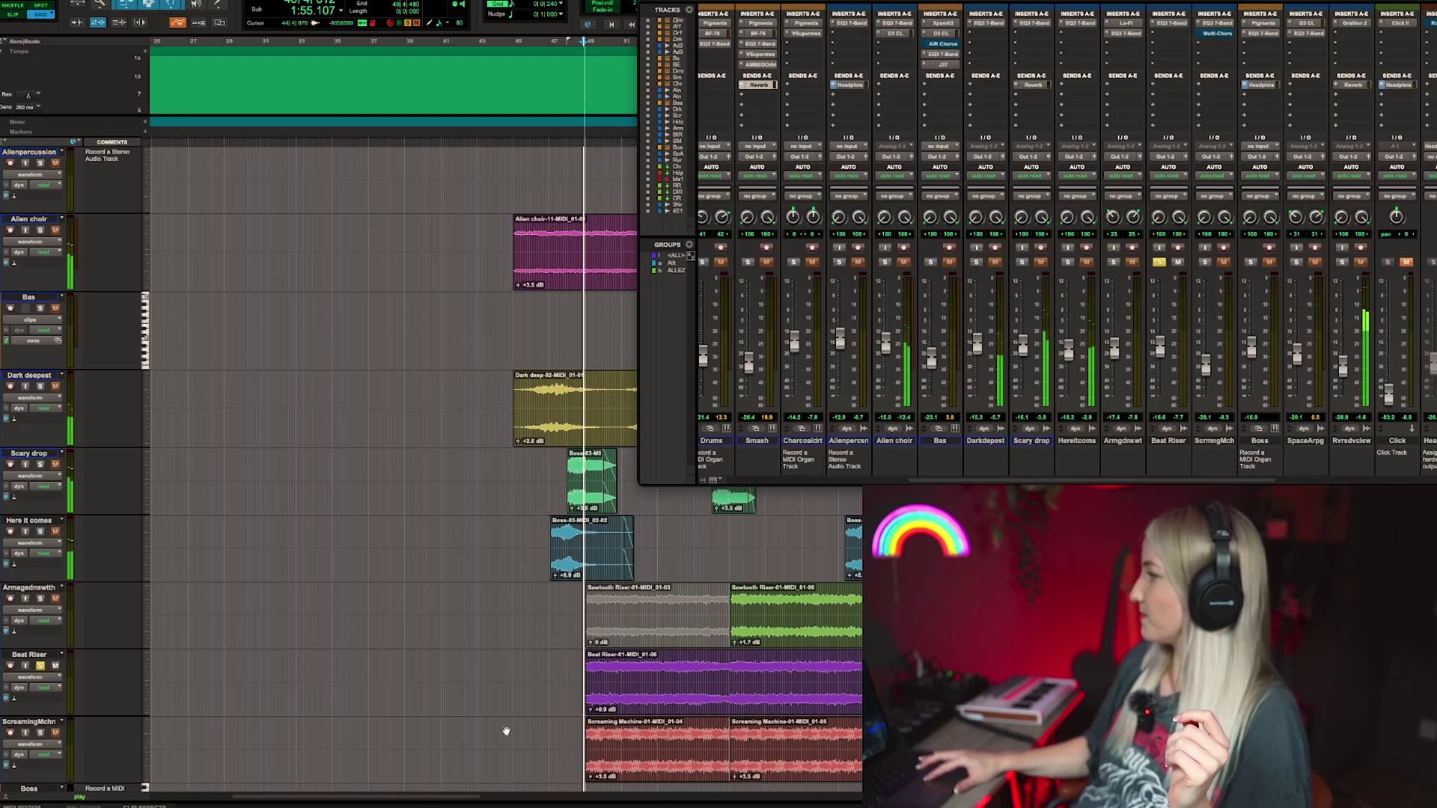
# - Play the soloed Beat Riser track from the start of its clip near bar 49 and follow the playback closely
pyautogui.scroll(-5, 494, 748)
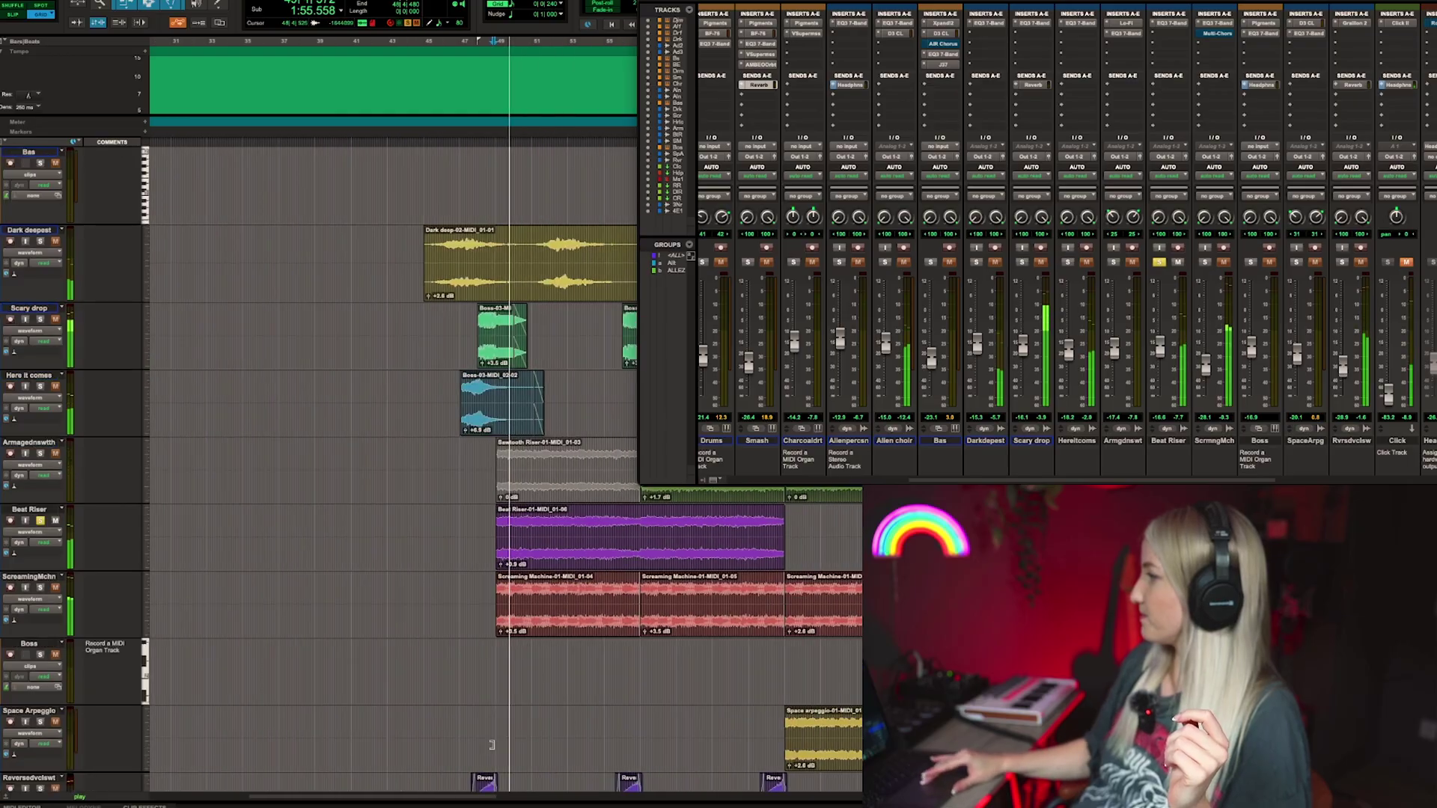
pyautogui.hscroll(1, 494, 748)
pyautogui.press('t')
pyautogui.hscroll(10, 460, 554)
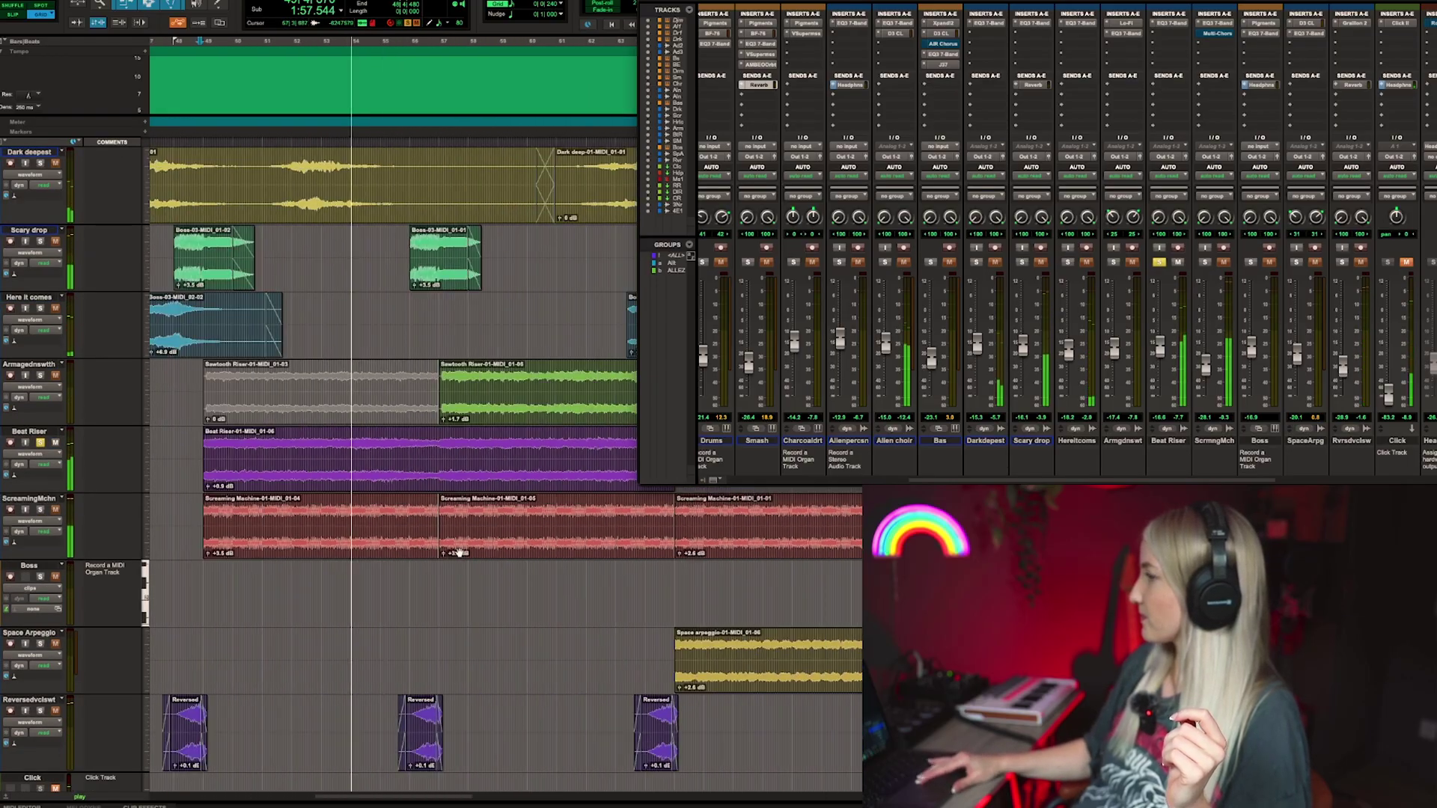
pyautogui.hscroll(-1, 460, 553)
pyautogui.scroll(2, 460, 553)
pyautogui.scroll(1, 459, 553)
pyautogui.hscroll(-1, 460, 553)
pyautogui.press('t')
pyautogui.hscroll(10, 459, 553)
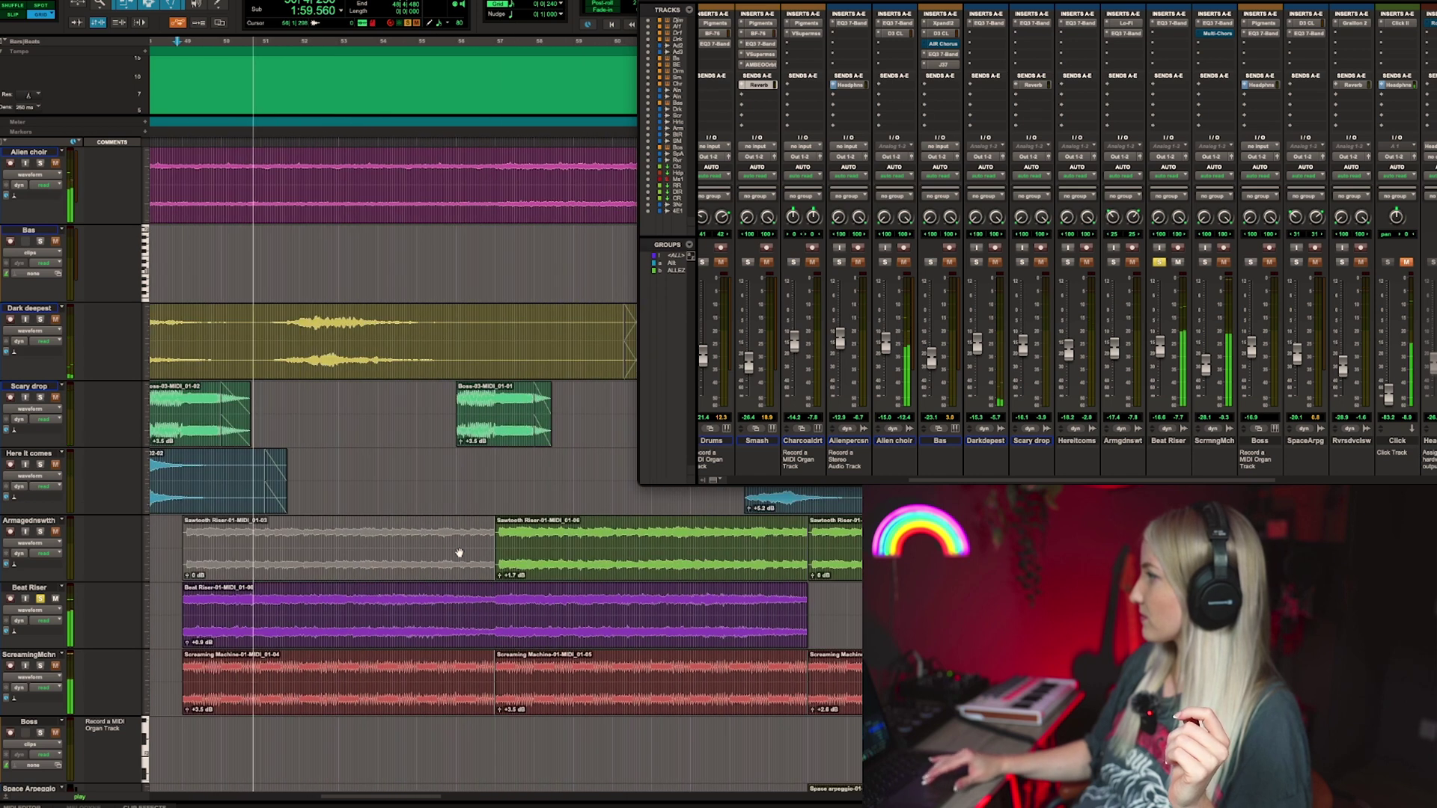
pyautogui.hscroll(-1, 459, 553)
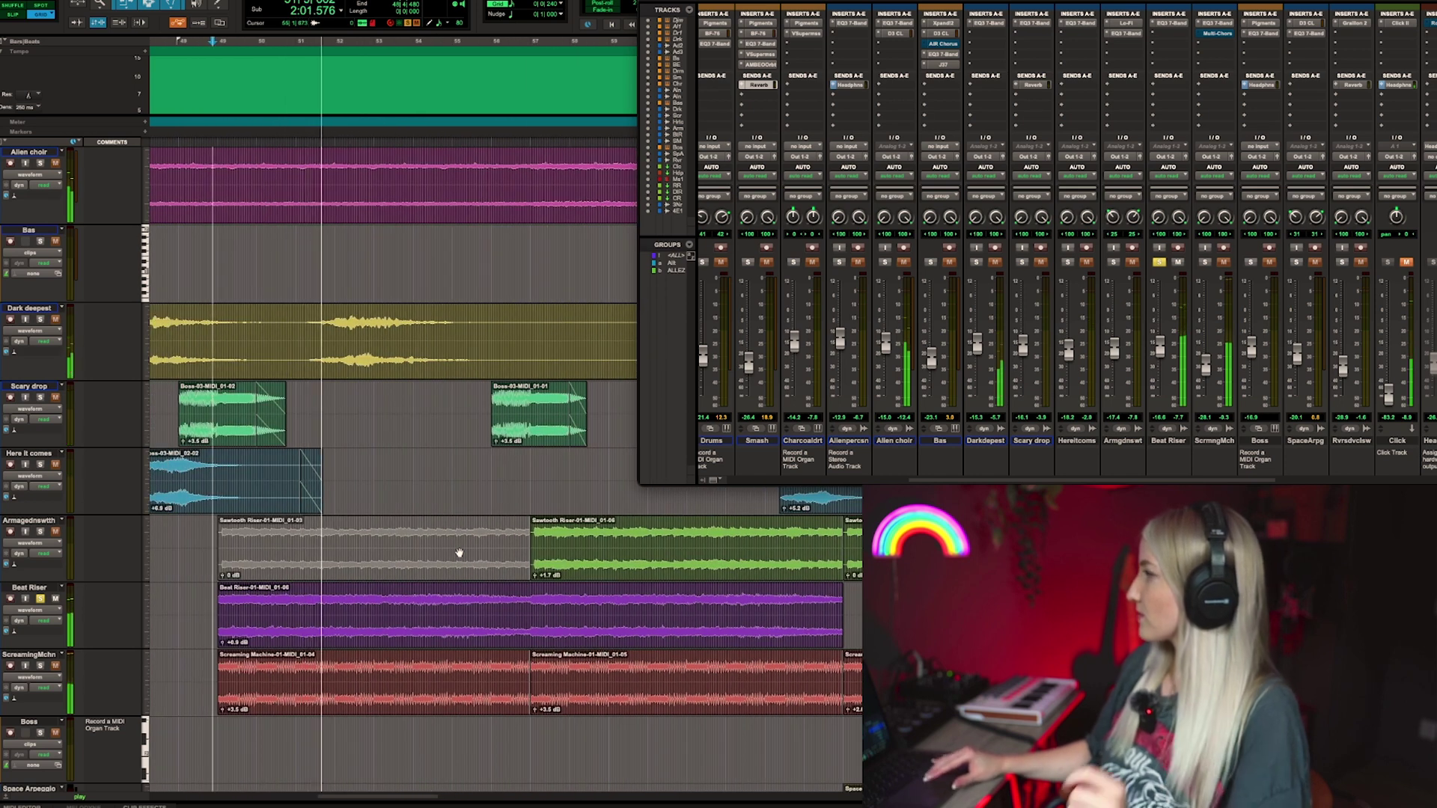
# - Play the soloed Screaming Machine track from its first clip, follow it into the second clip and stop playback
pyautogui.scroll(-1, 388, 655)
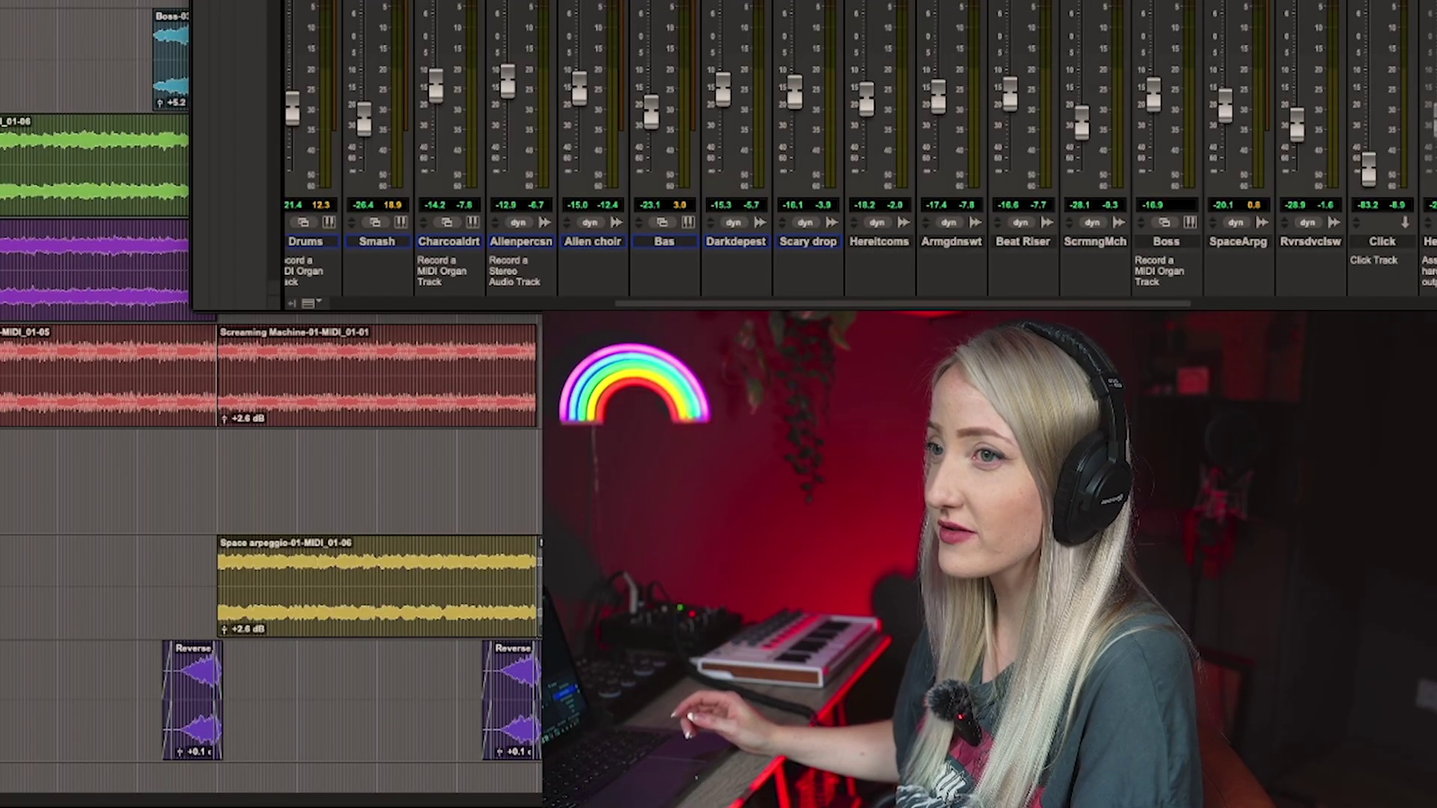
pyautogui.press('space')
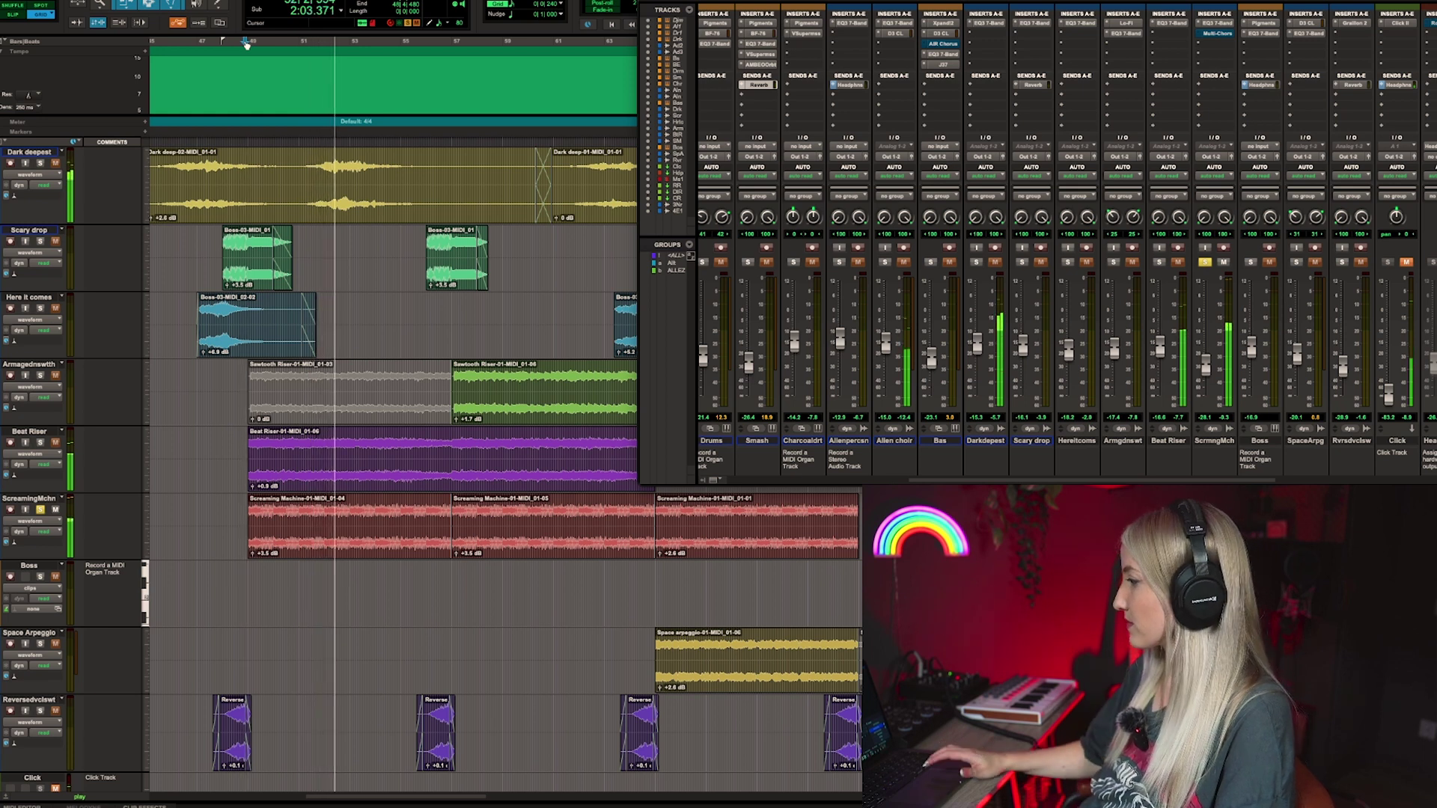
pyautogui.hscroll(3, 353, 375)
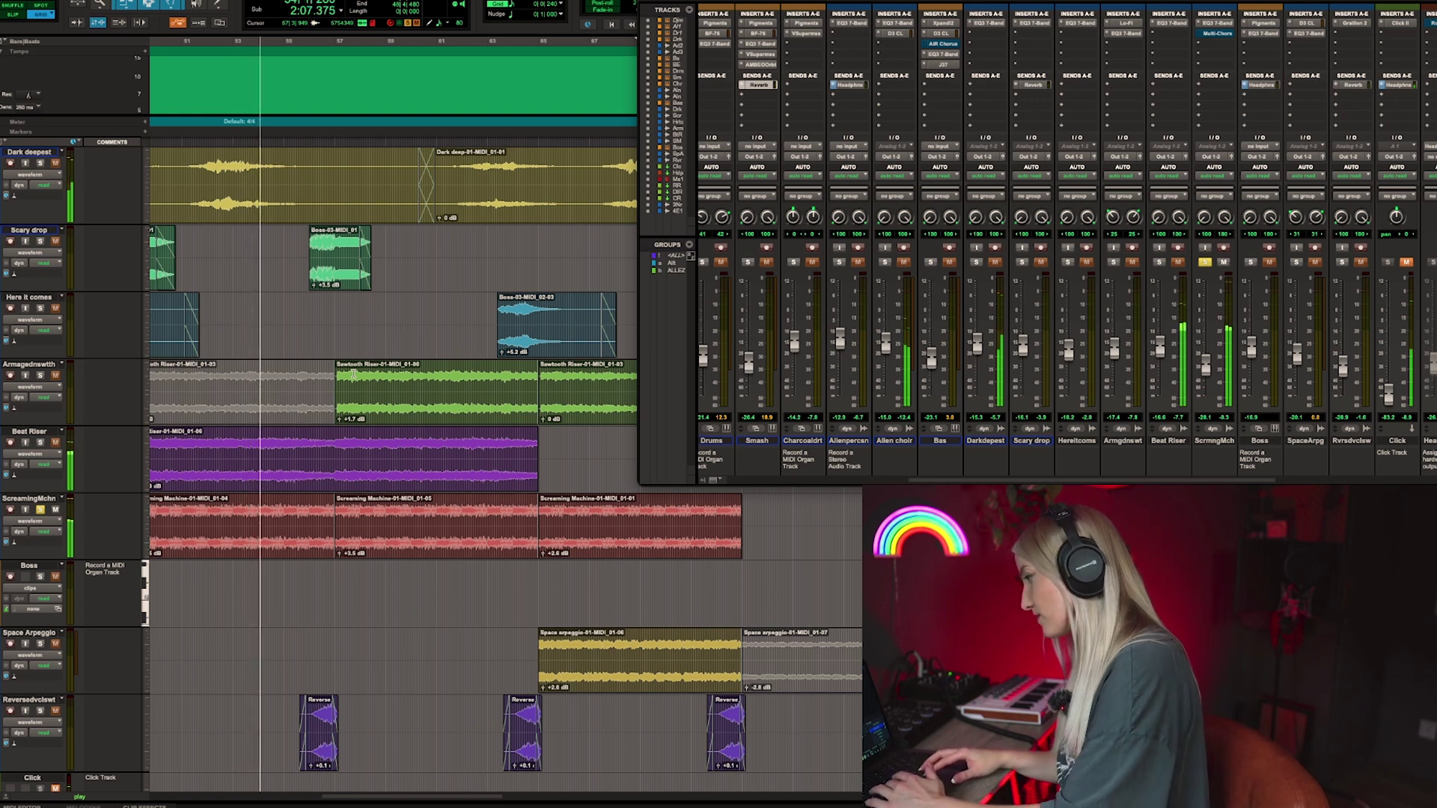
pyautogui.press('space')
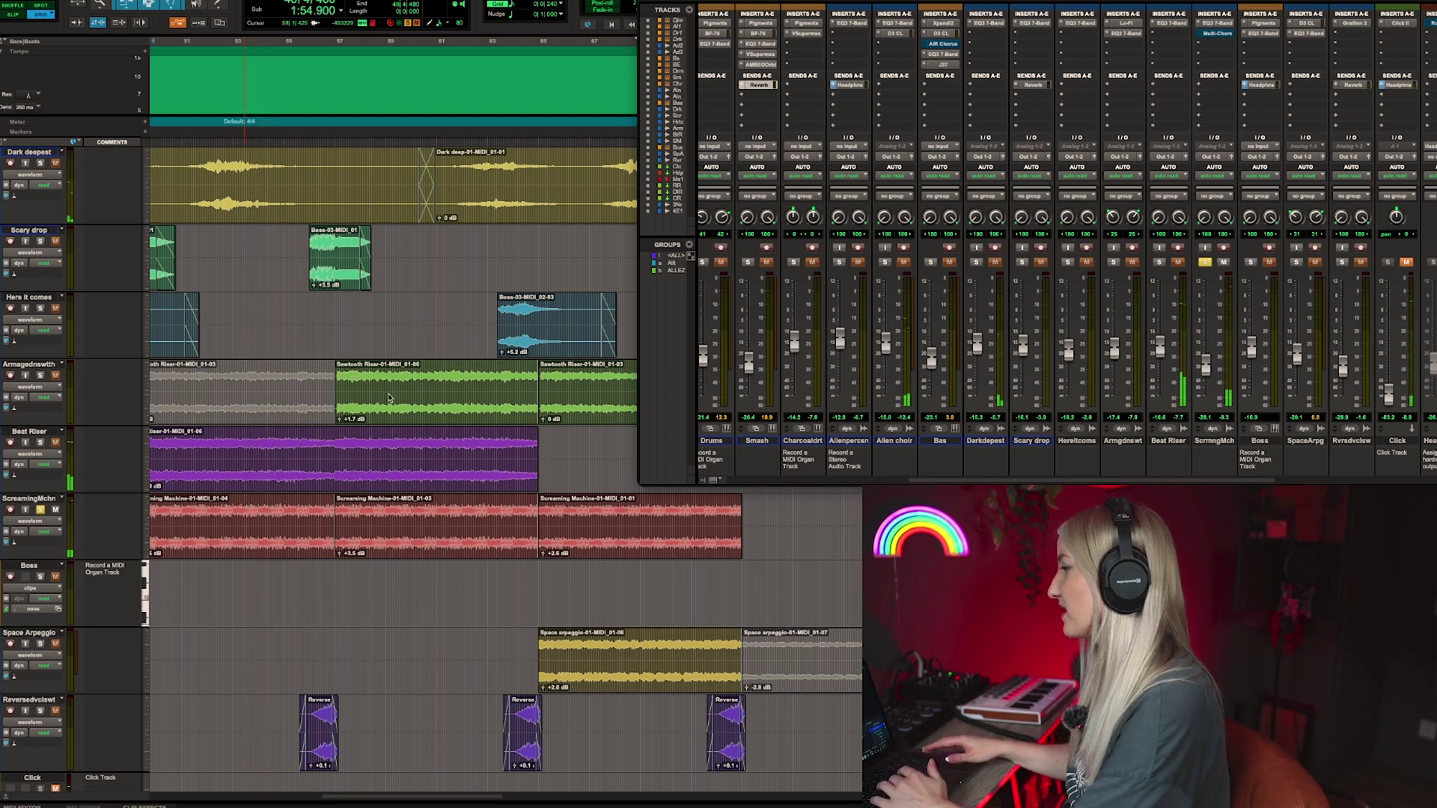
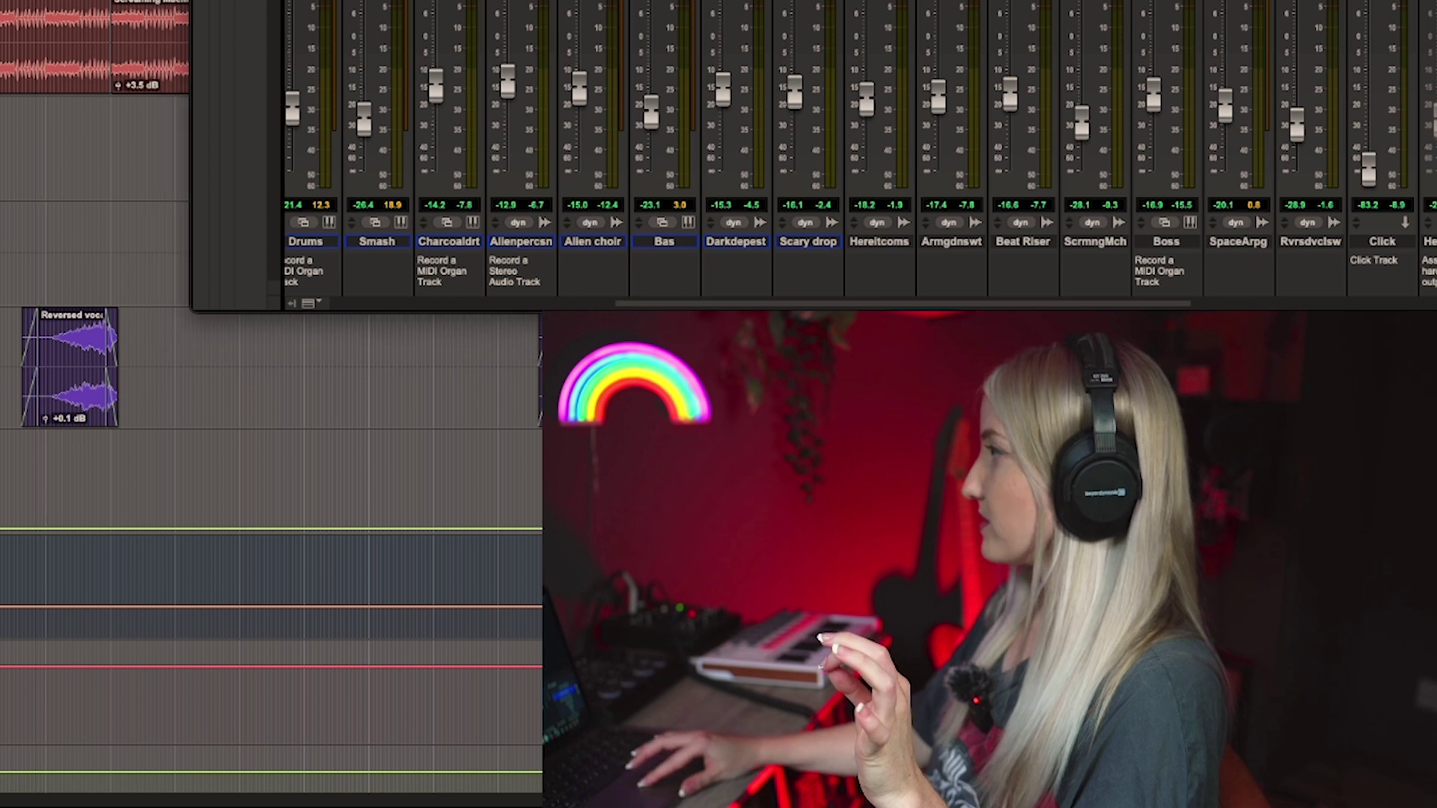
# - Play the full arrangement without solos from just before the first Alien choir clip and follow all the layers past the final Bas clip
pyautogui.hscroll(5, 1, 385)
pyautogui.hscroll(5, 269, 419)
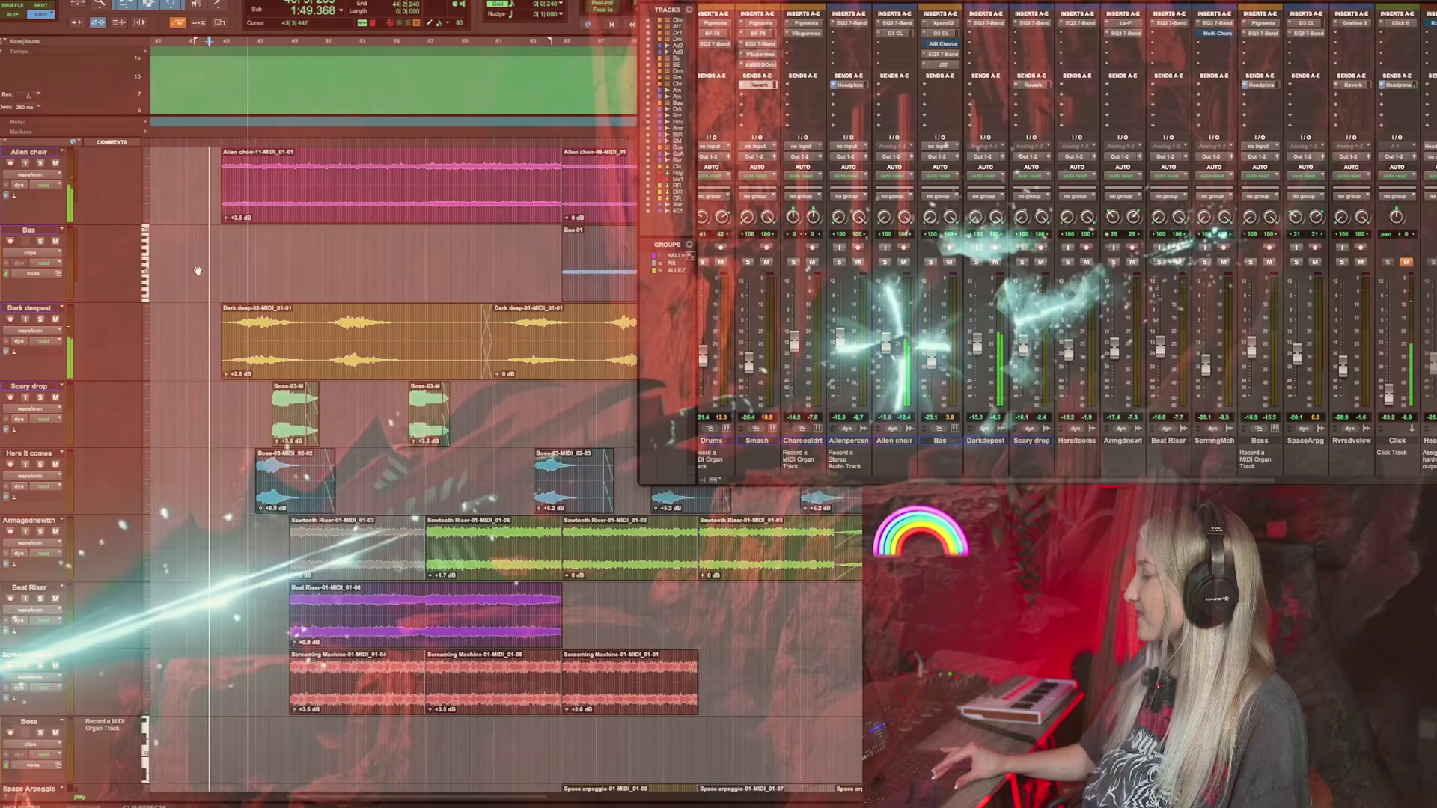
pyautogui.scroll(5, 197, 270)
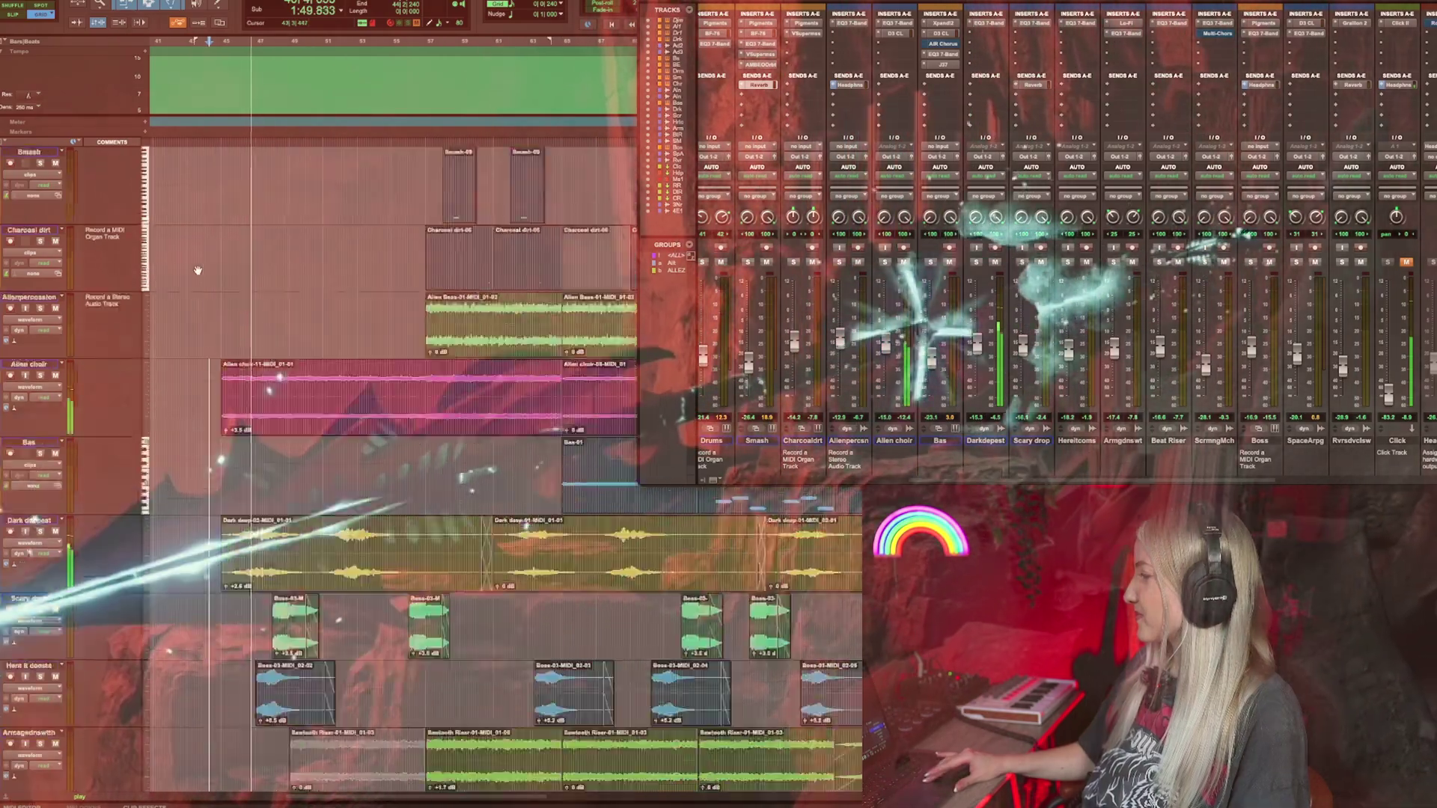
pyautogui.scroll(-2, 198, 270)
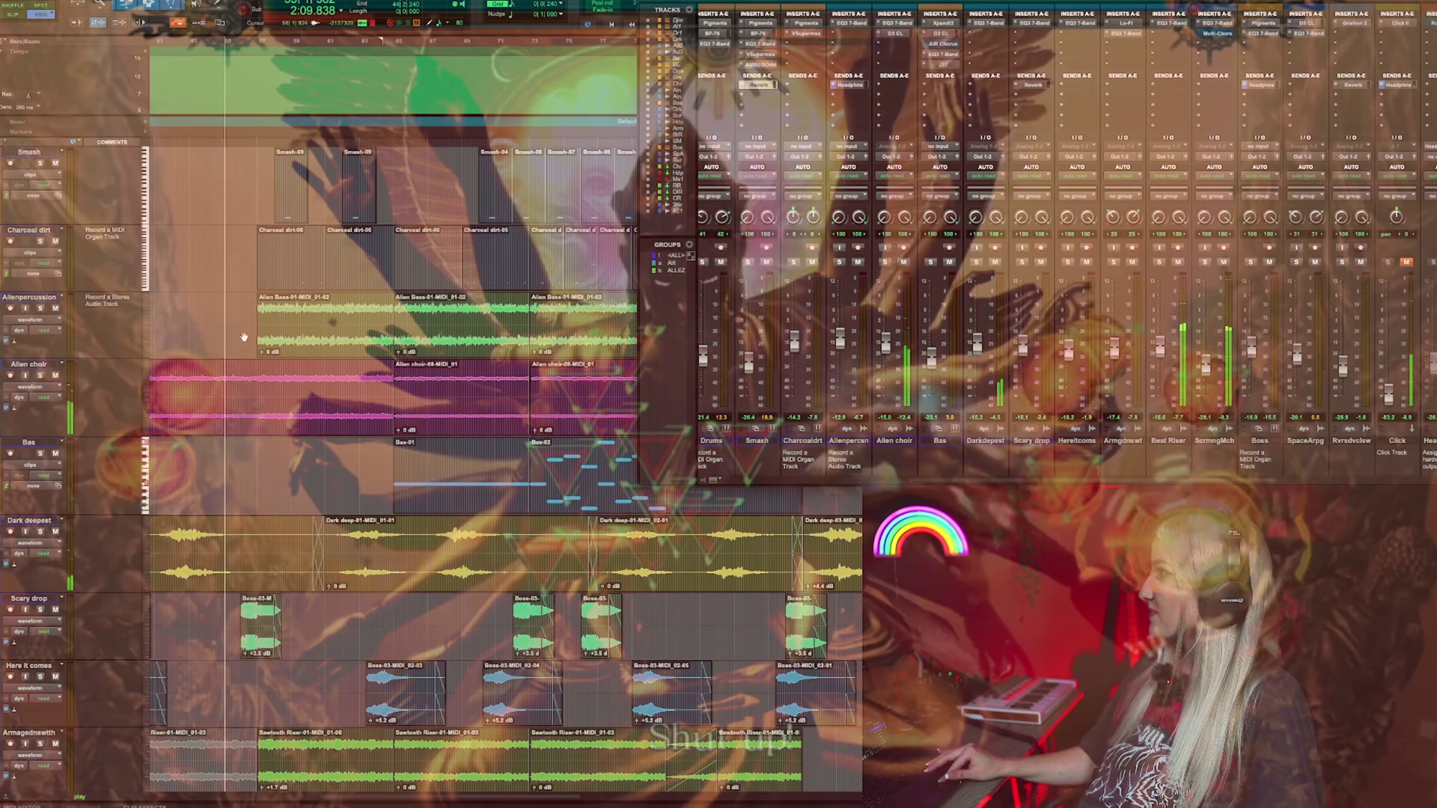
pyautogui.scroll(3, 244, 337)
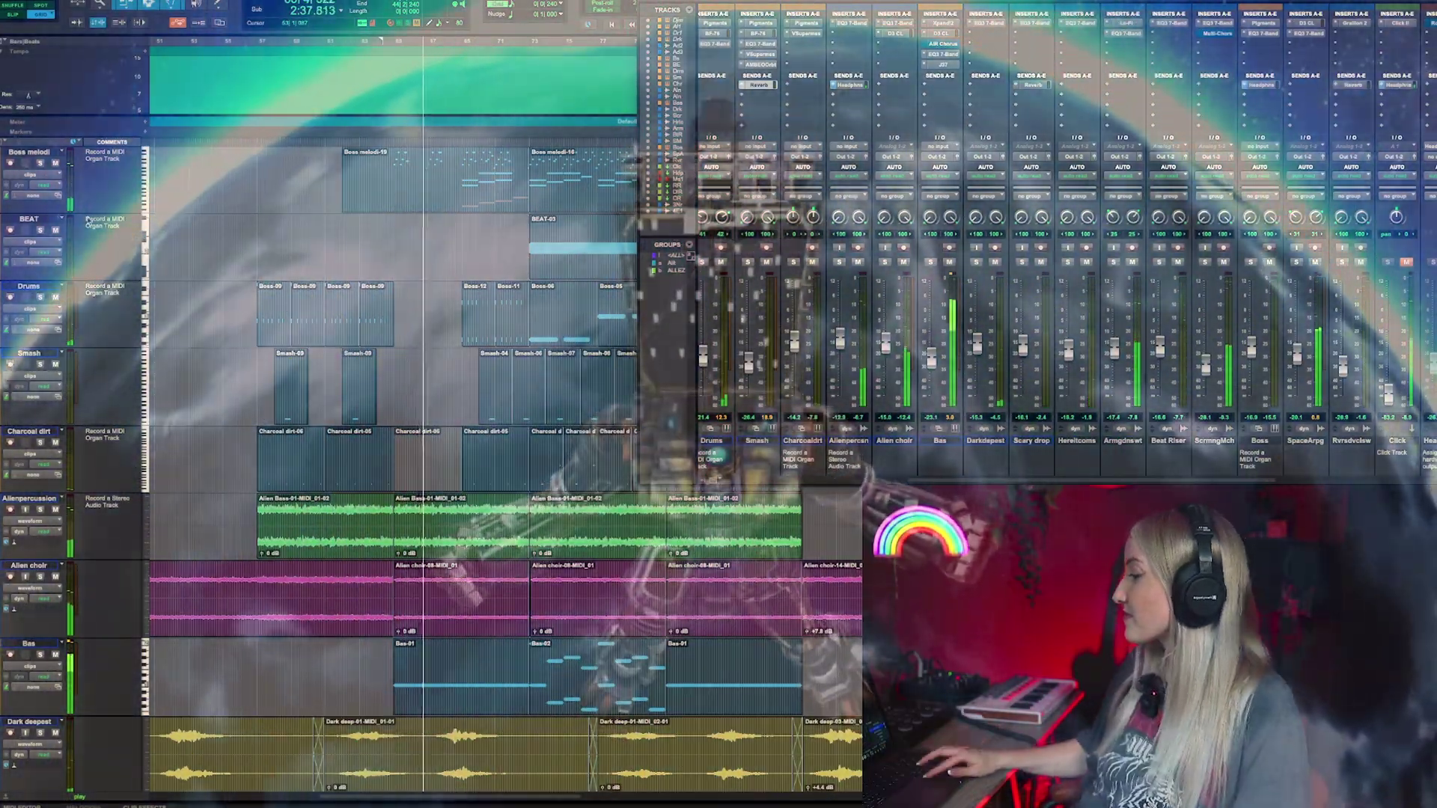
pyautogui.scroll(6, 402, 469)
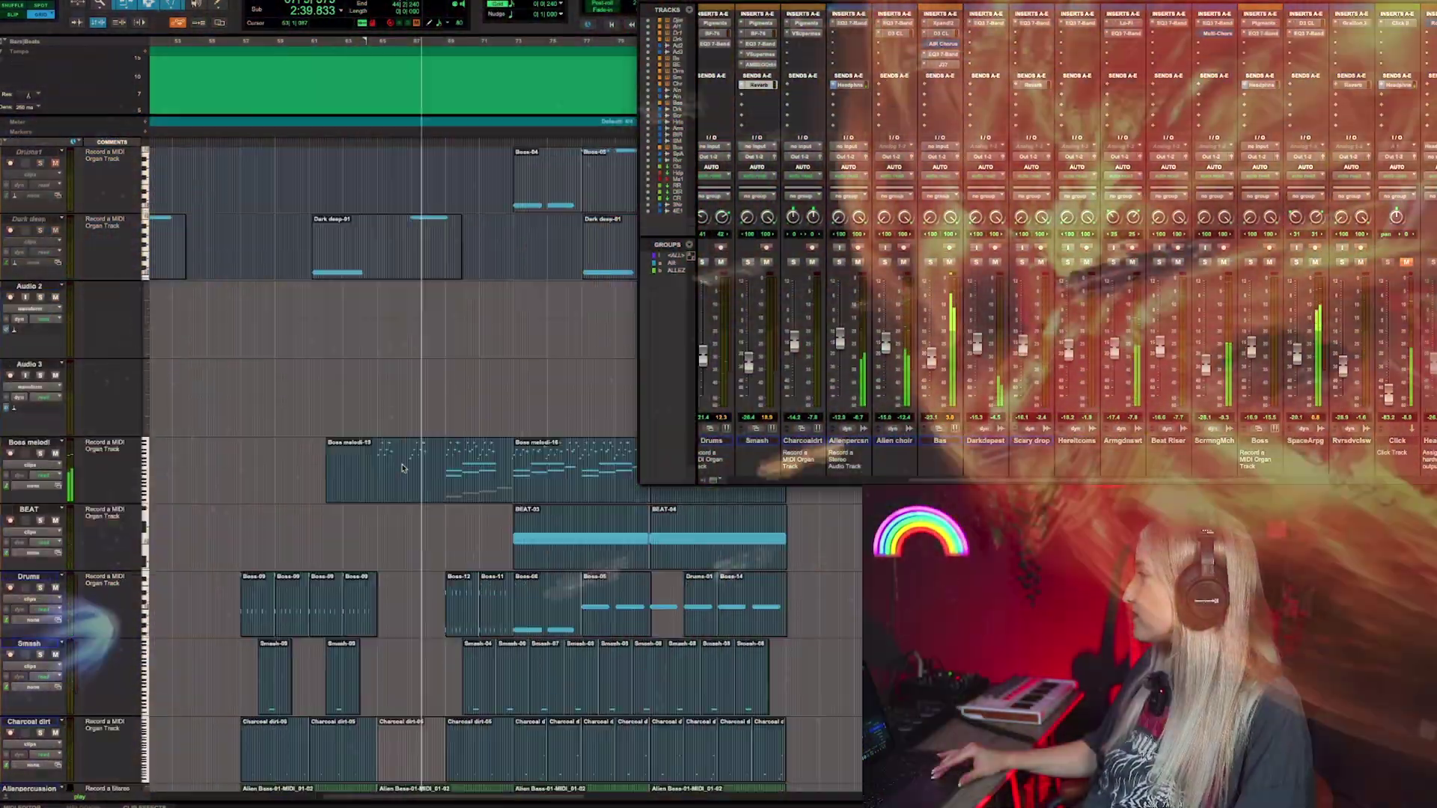
pyautogui.scroll(-7, 402, 468)
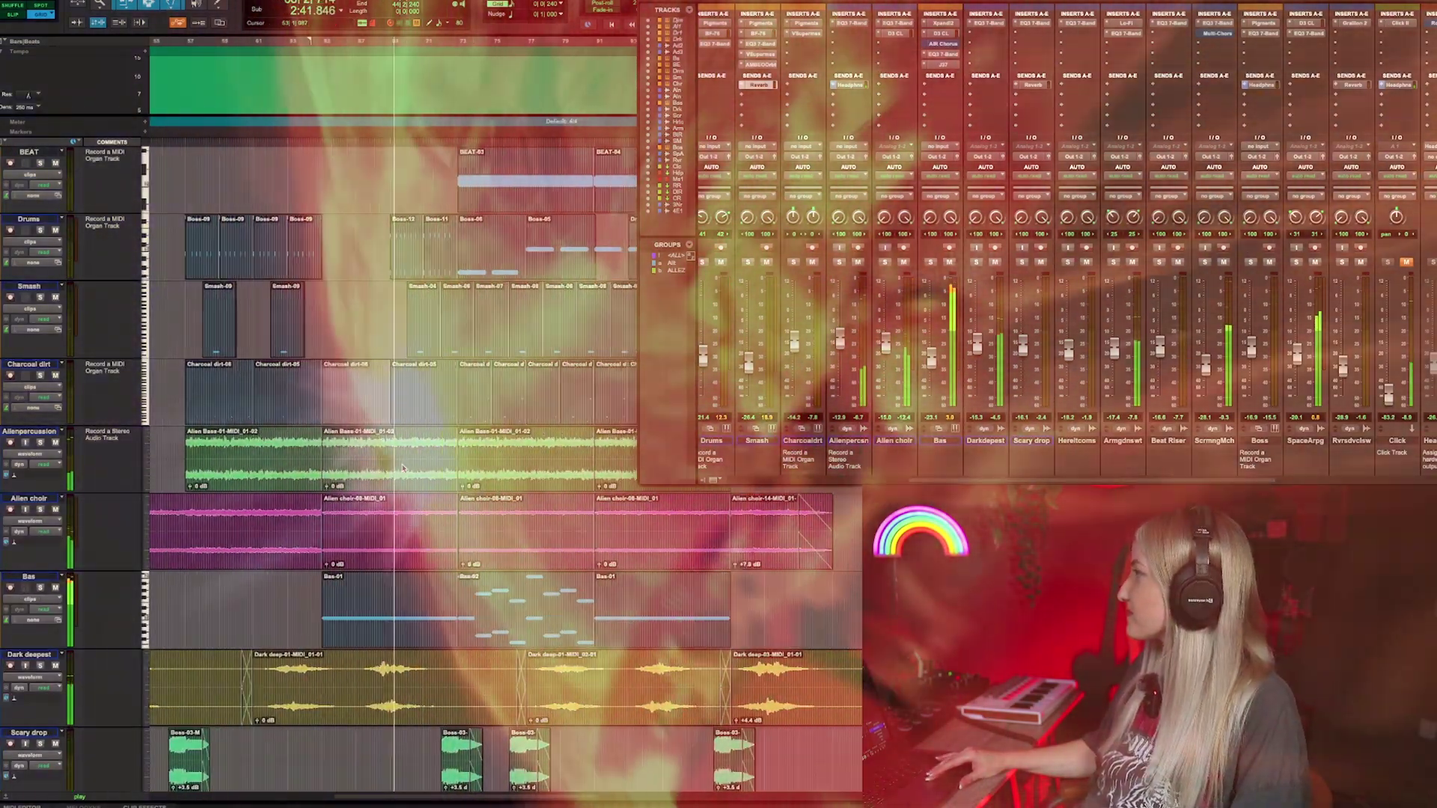
pyautogui.scroll(4, 403, 469)
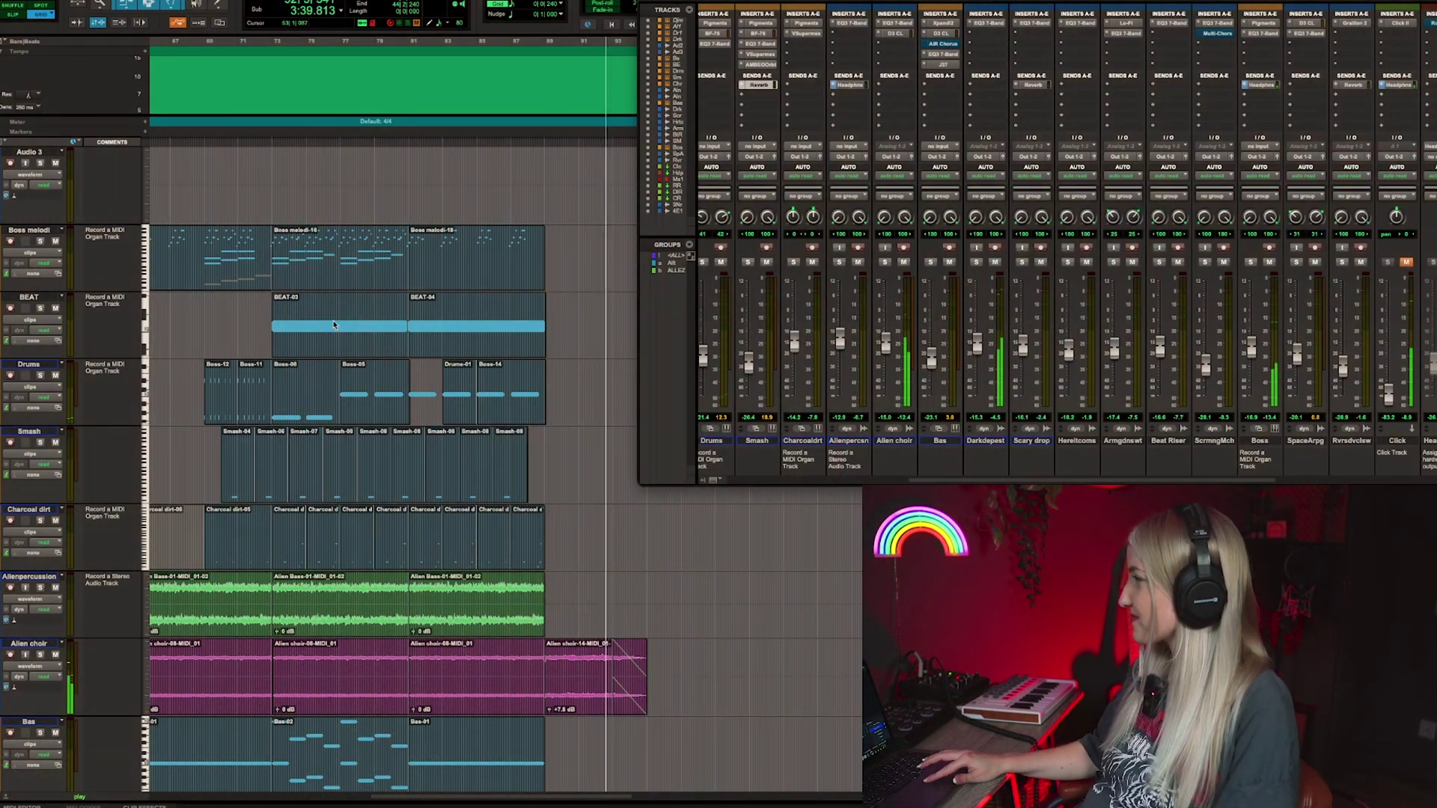
pyautogui.scroll(-5, 681, 616)
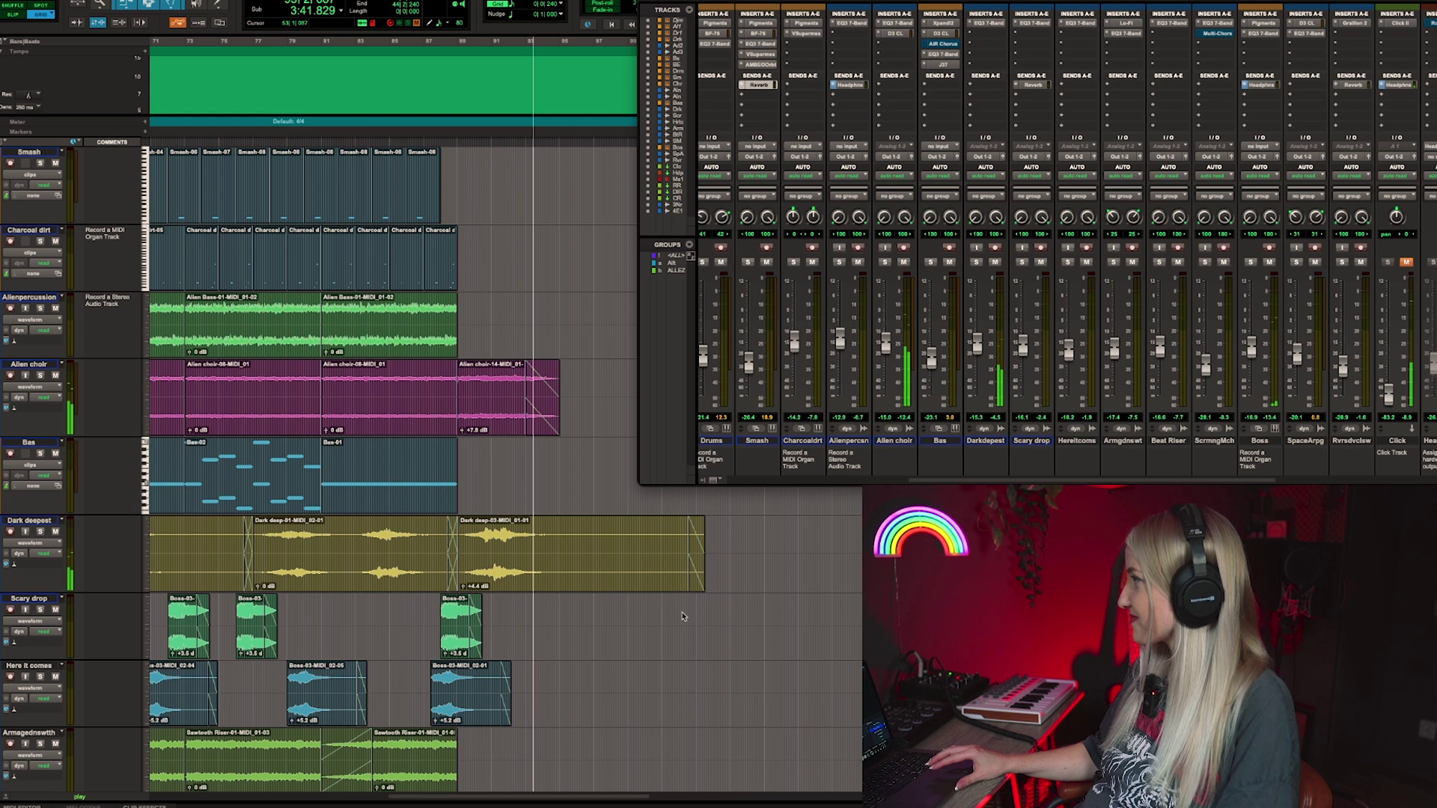